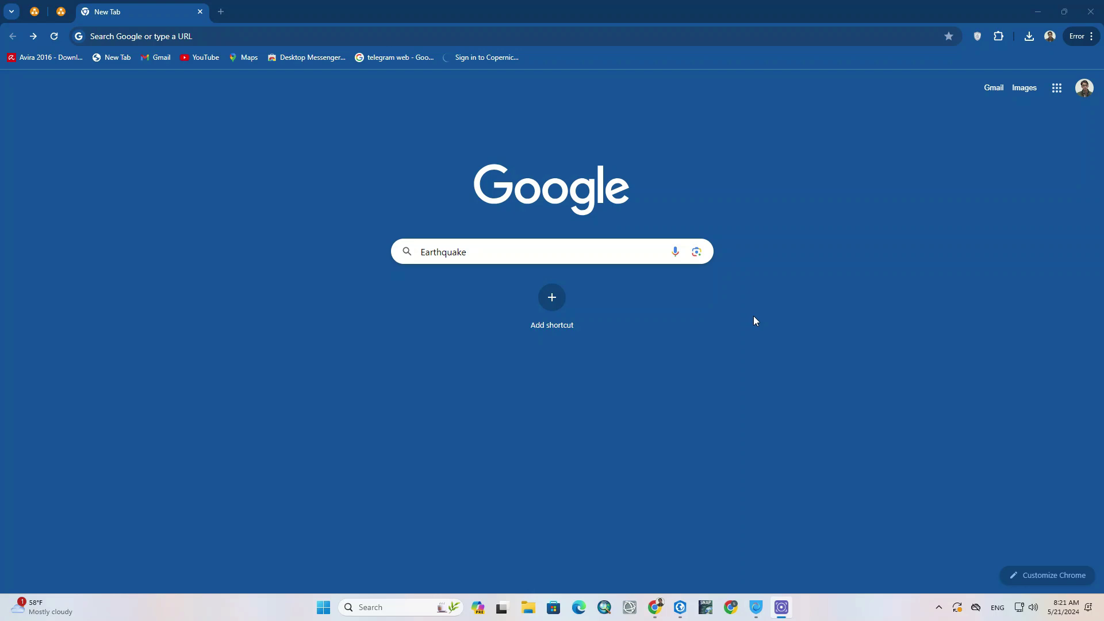
# - Search Google for 'Earthquake' and open the 'Earthquakes | U.S. Geological Survey' result
pyautogui.click(495, 246)
pyautogui.press('Return')
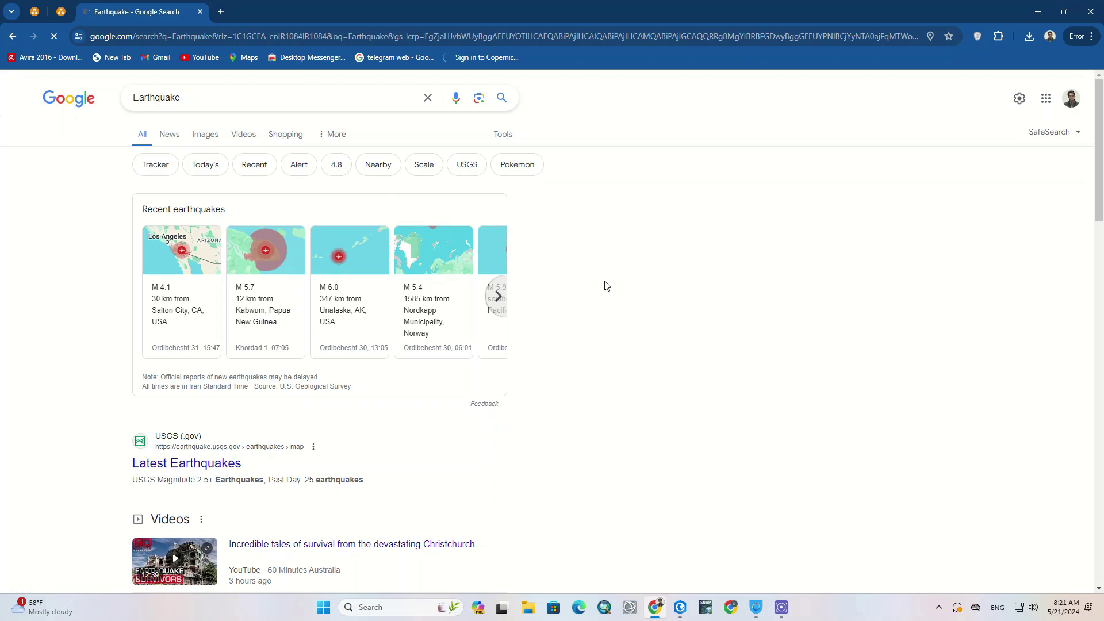
pyautogui.scroll(-2, 606, 285)
pyautogui.scroll(-9, 606, 285)
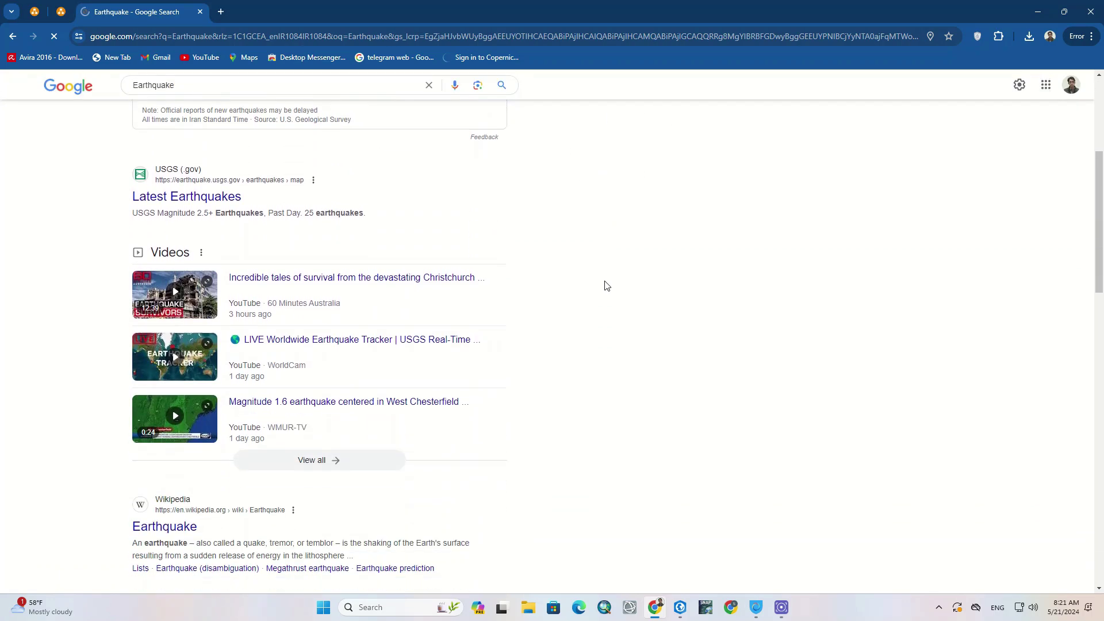
pyautogui.scroll(-2, 606, 285)
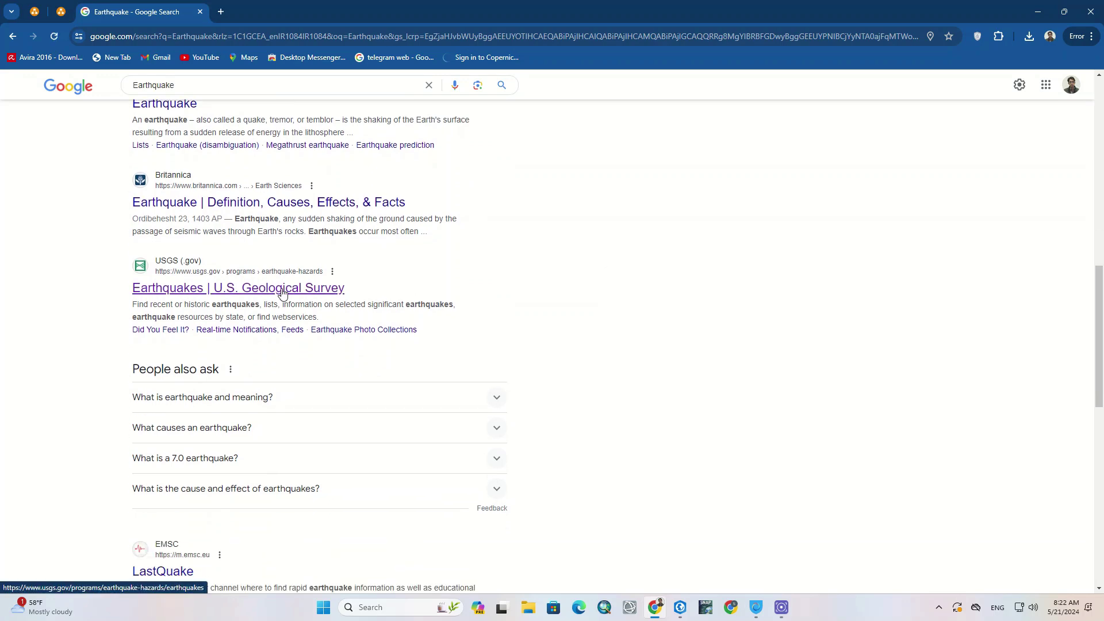
pyautogui.click(282, 293)
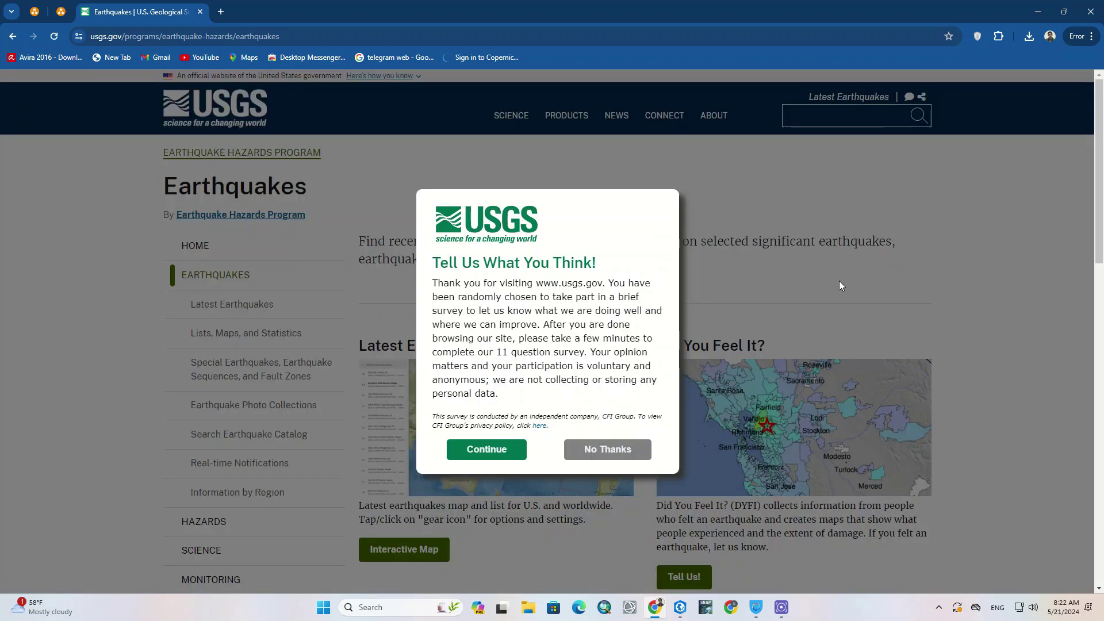
# - Dismiss the USGS visitor survey popup and go to the Search Earthquake Catalog page
pyautogui.click(487, 450)
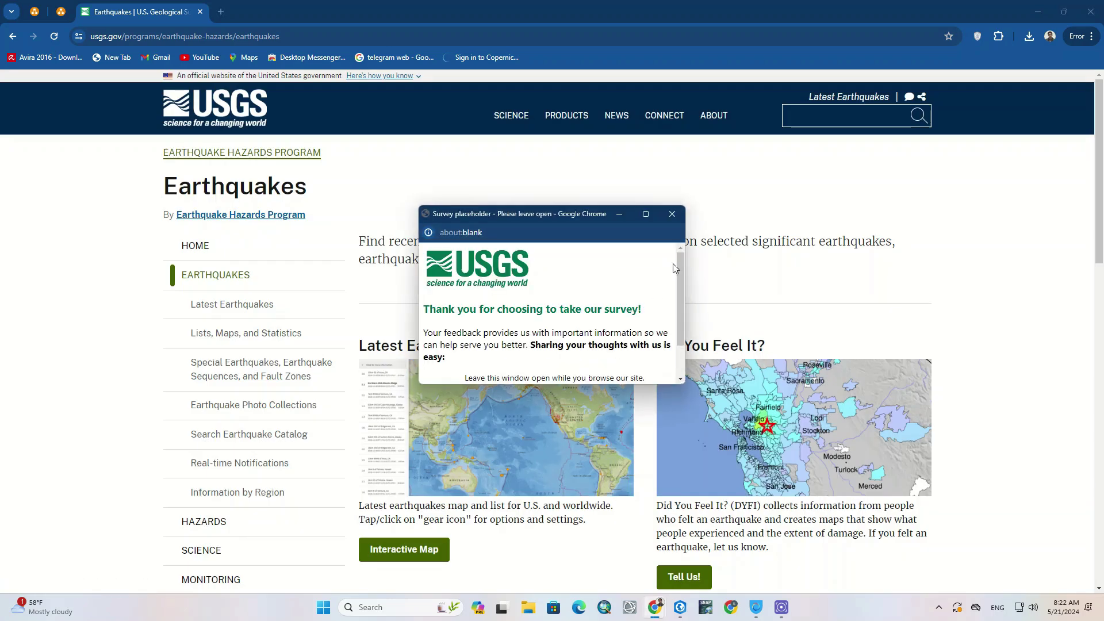
pyautogui.click(672, 213)
pyautogui.scroll(-1, 669, 276)
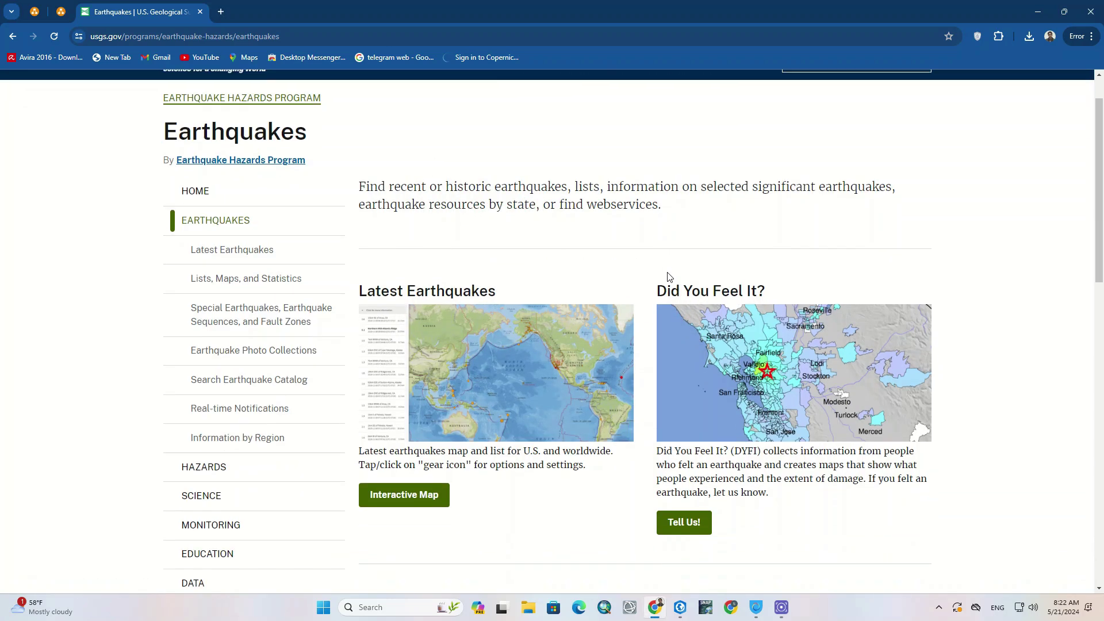
pyautogui.scroll(-7, 669, 276)
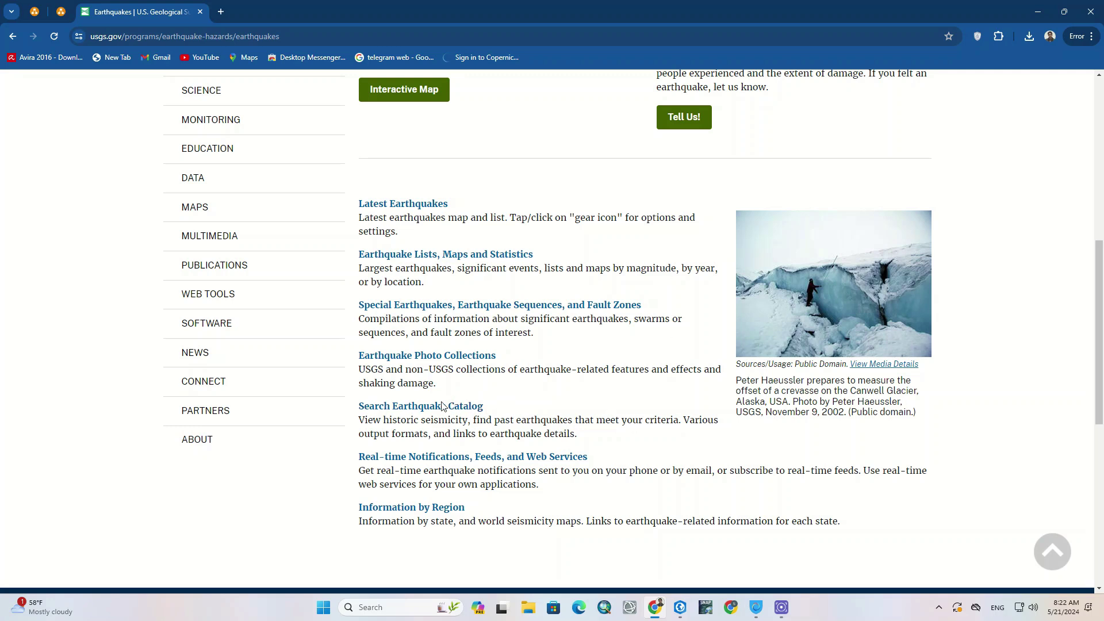
pyautogui.click(406, 411)
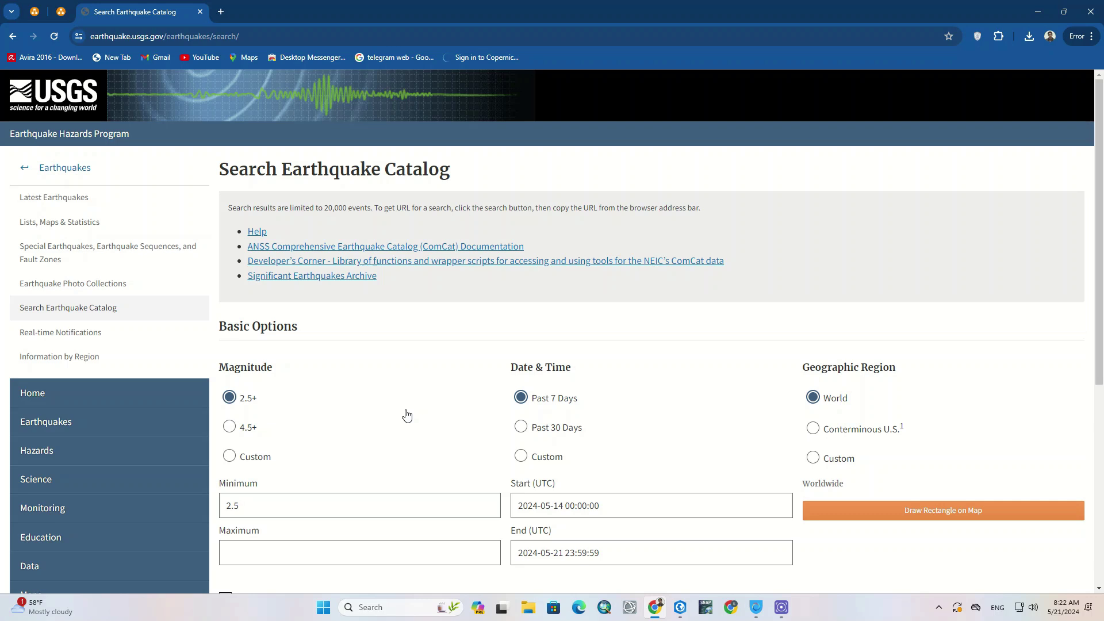
# - Leave the catalog's minimum magnitude at 2.5+ after trying the 4.5+ and Custom options
pyautogui.scroll(-1, 399, 402)
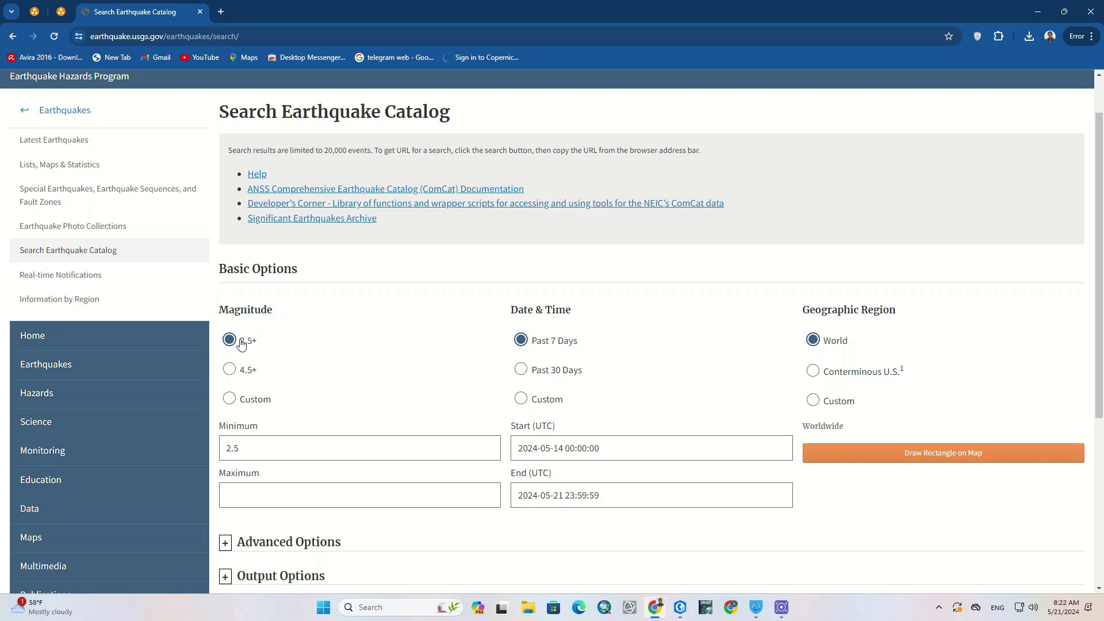
pyautogui.click(230, 371)
pyautogui.click(228, 401)
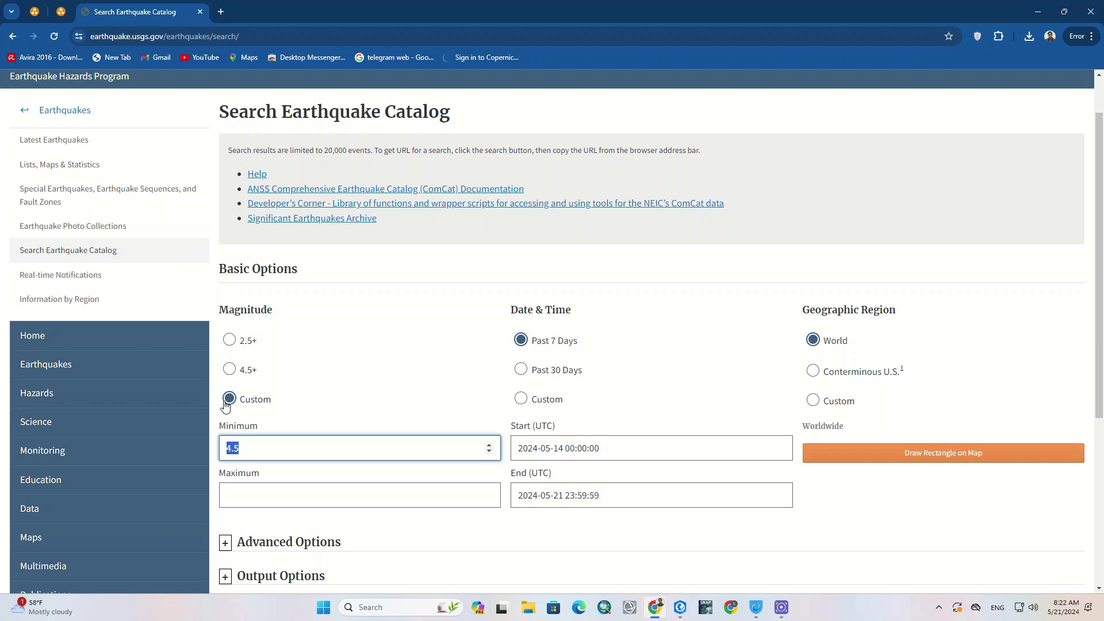
pyautogui.click(254, 504)
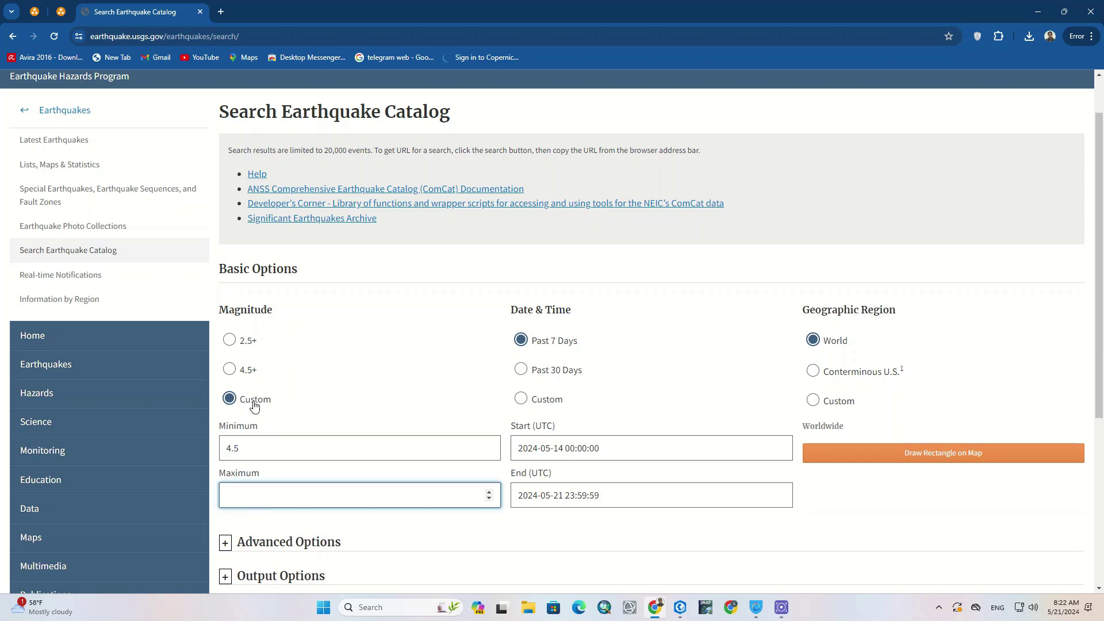
pyautogui.click(246, 345)
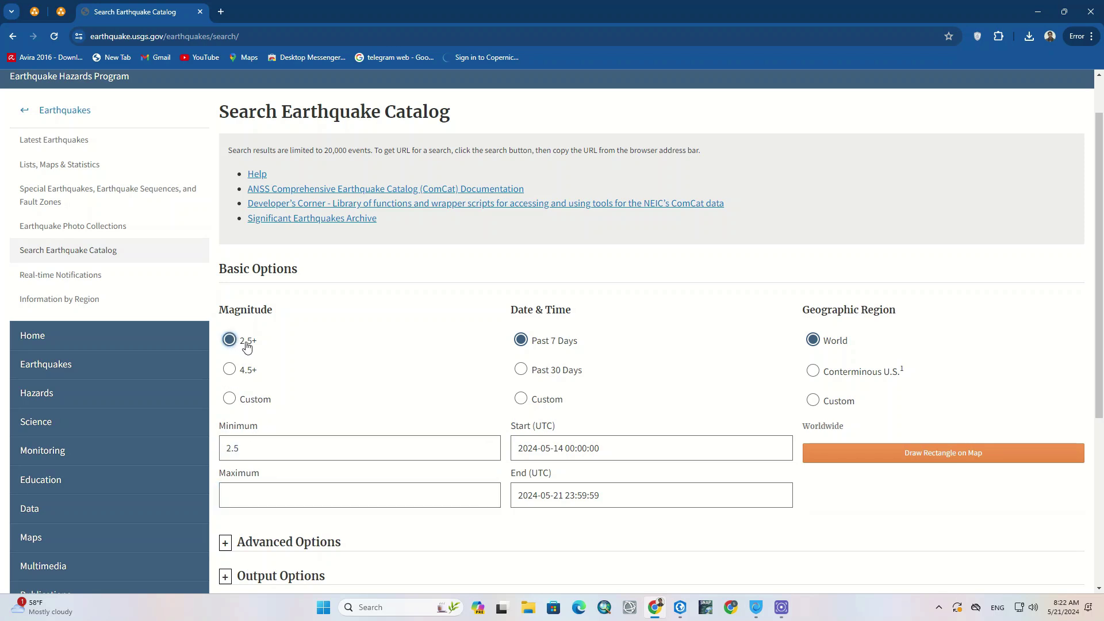
pyautogui.scroll(-1, 633, 322)
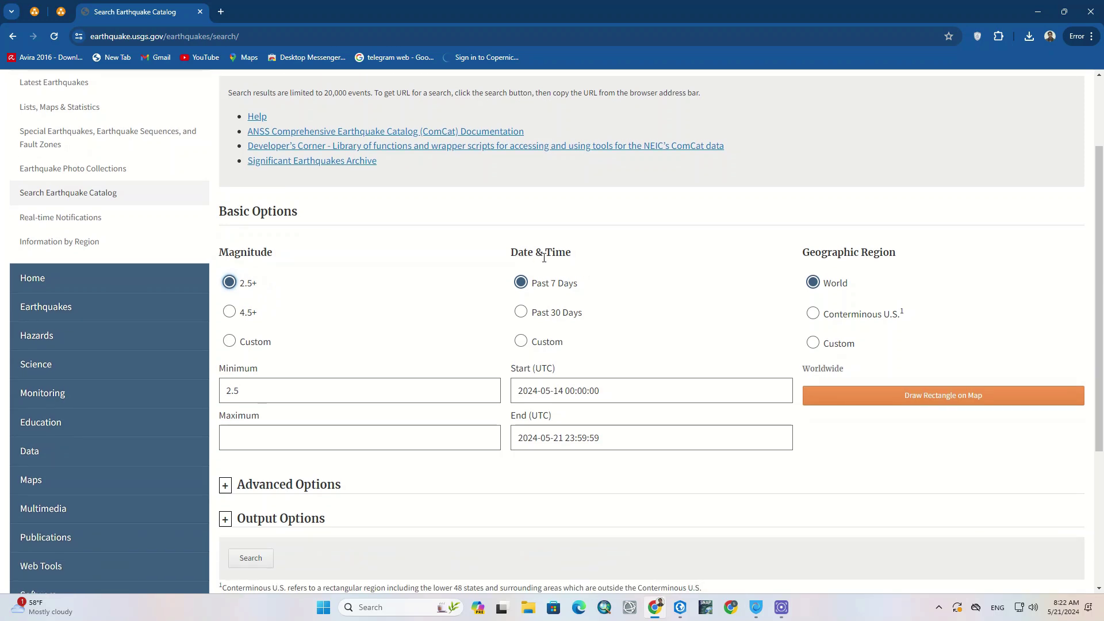
# - Switch the catalog's Date & Time option to a Custom range
pyautogui.click(539, 317)
pyautogui.click(532, 347)
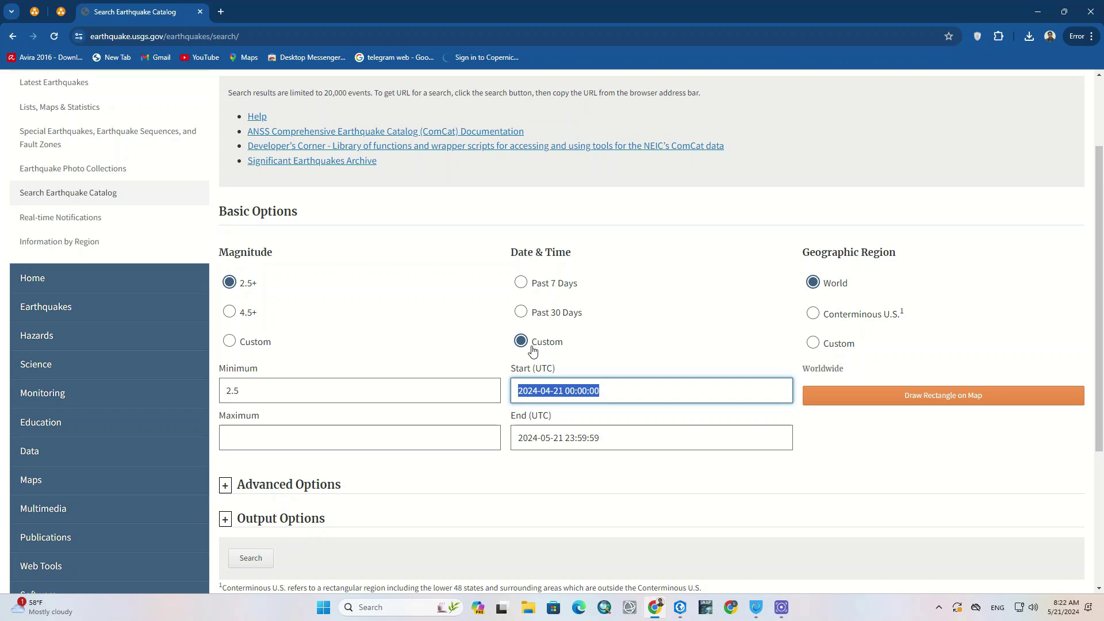
pyautogui.click(534, 288)
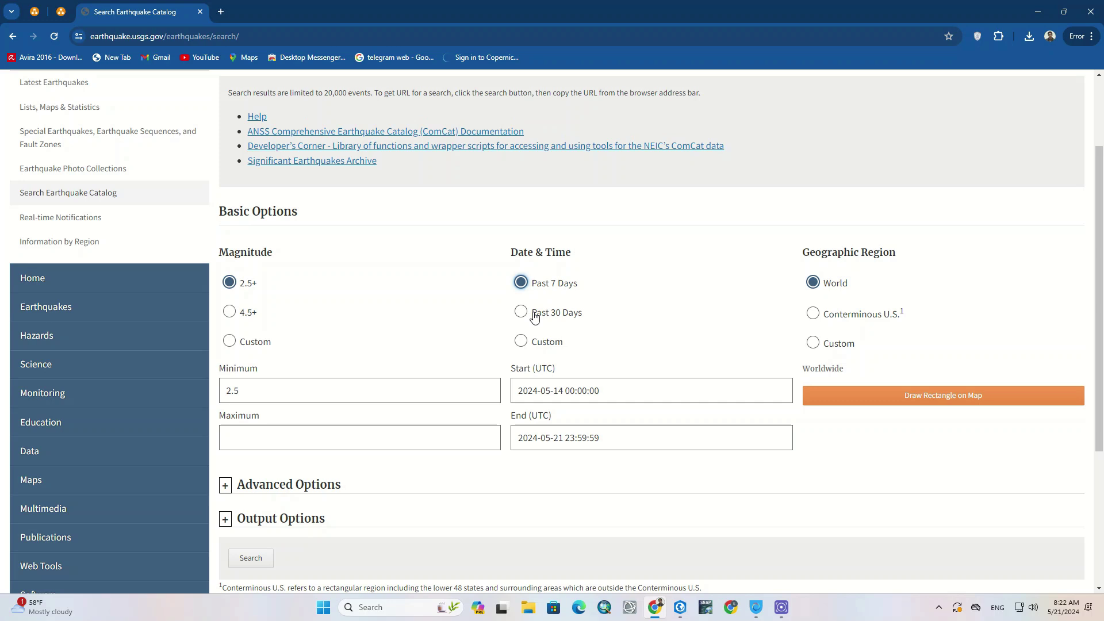
pyautogui.click(535, 317)
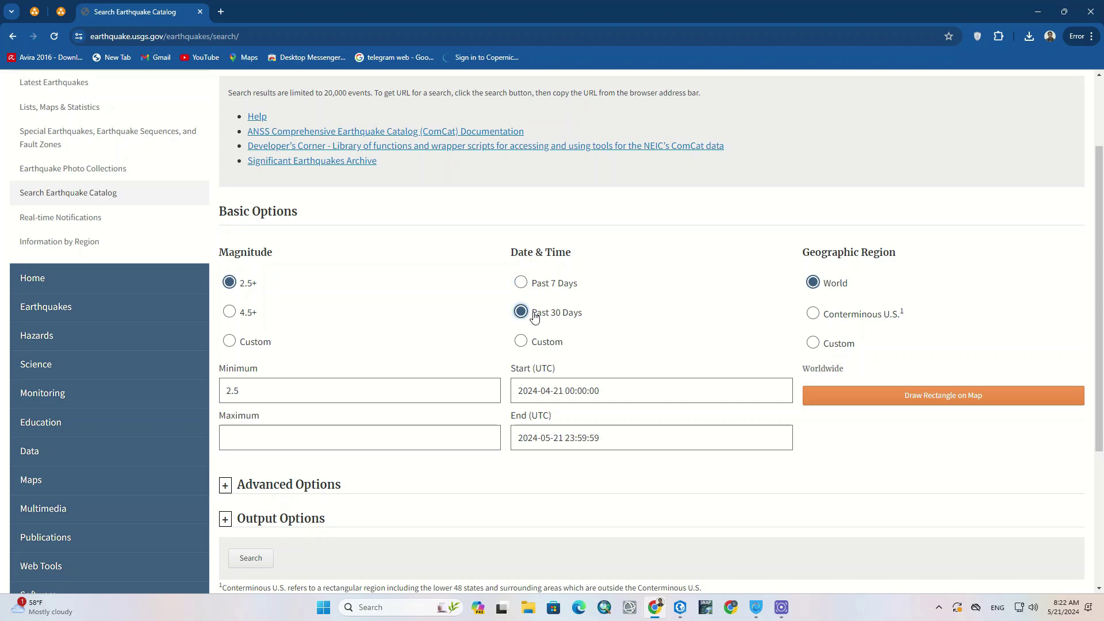
pyautogui.click(531, 345)
pyautogui.click(545, 392)
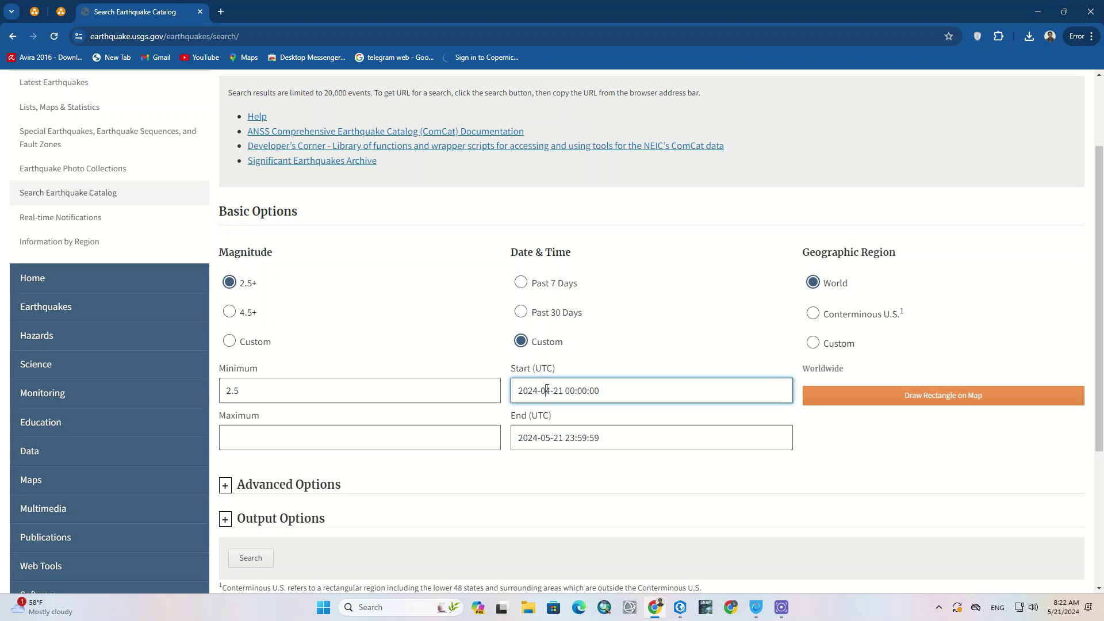
pyautogui.hotkey('shift', 'Right')
pyautogui.write('1')
pyautogui.doubleClick(558, 391)
pyautogui.write('01')
pyautogui.hotkey('ctrl', 'a')
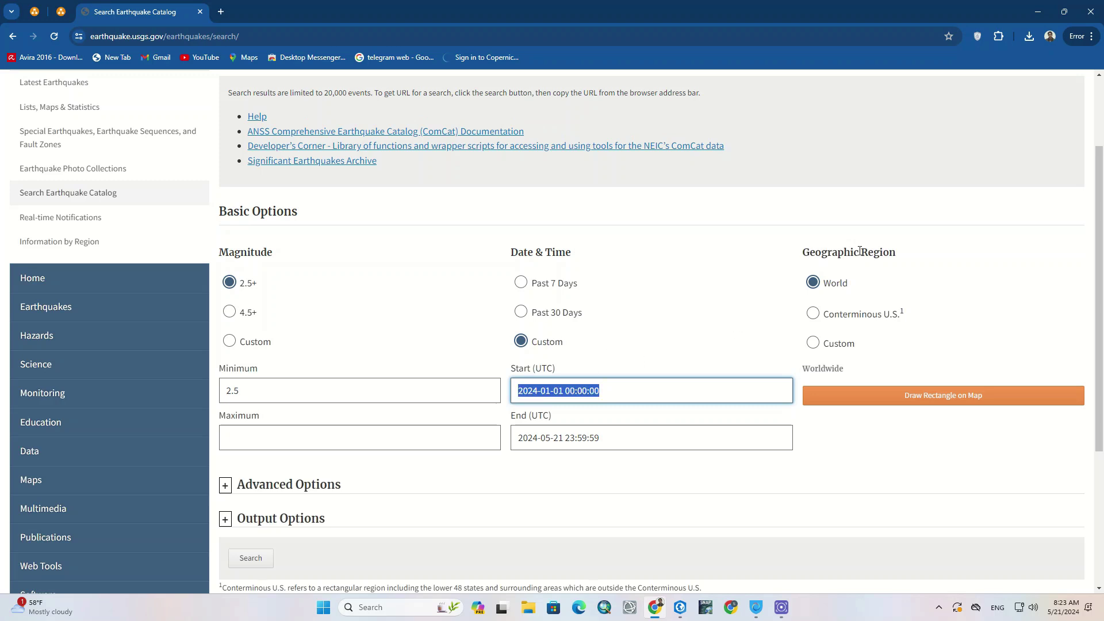
# - Choose a custom geographic region and pan the region map over to East Asia
pyautogui.click(838, 321)
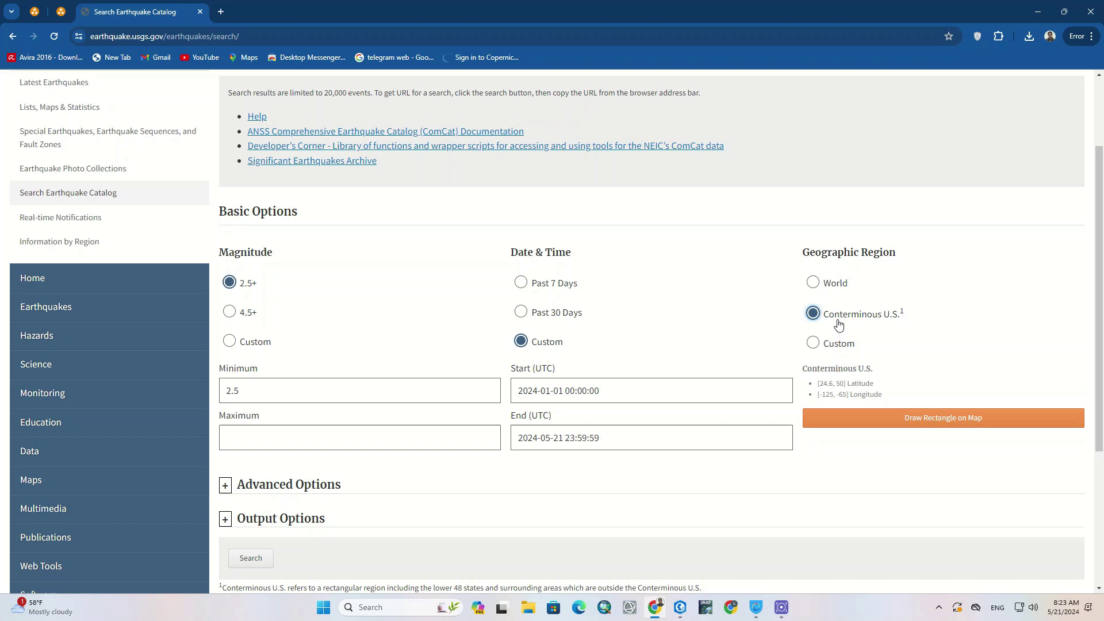
pyautogui.click(838, 343)
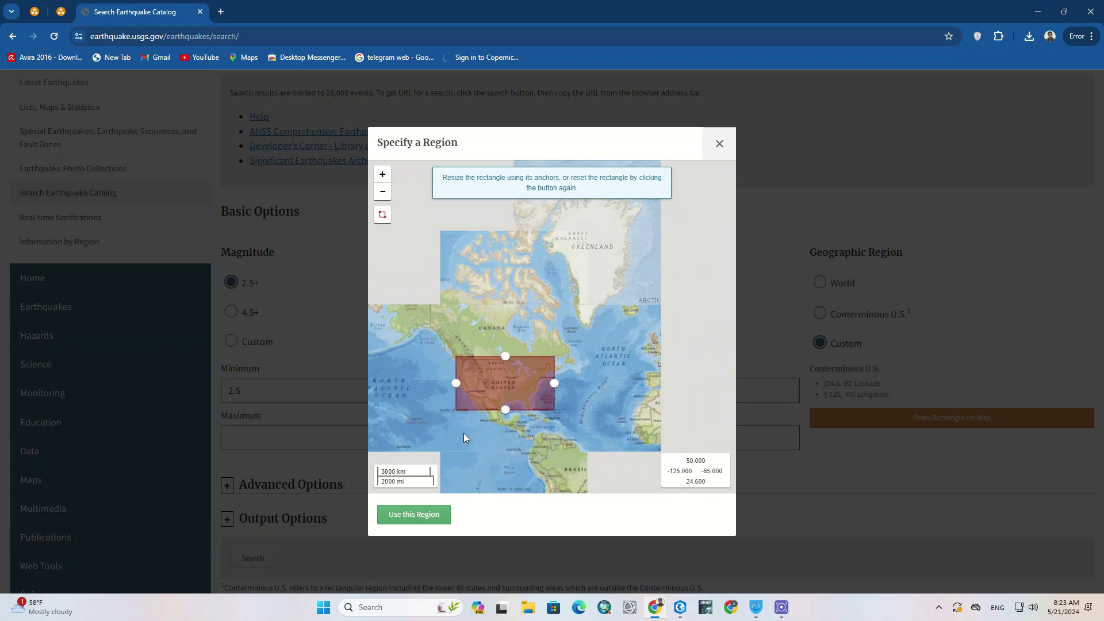
pyautogui.scroll(-2, 474, 423)
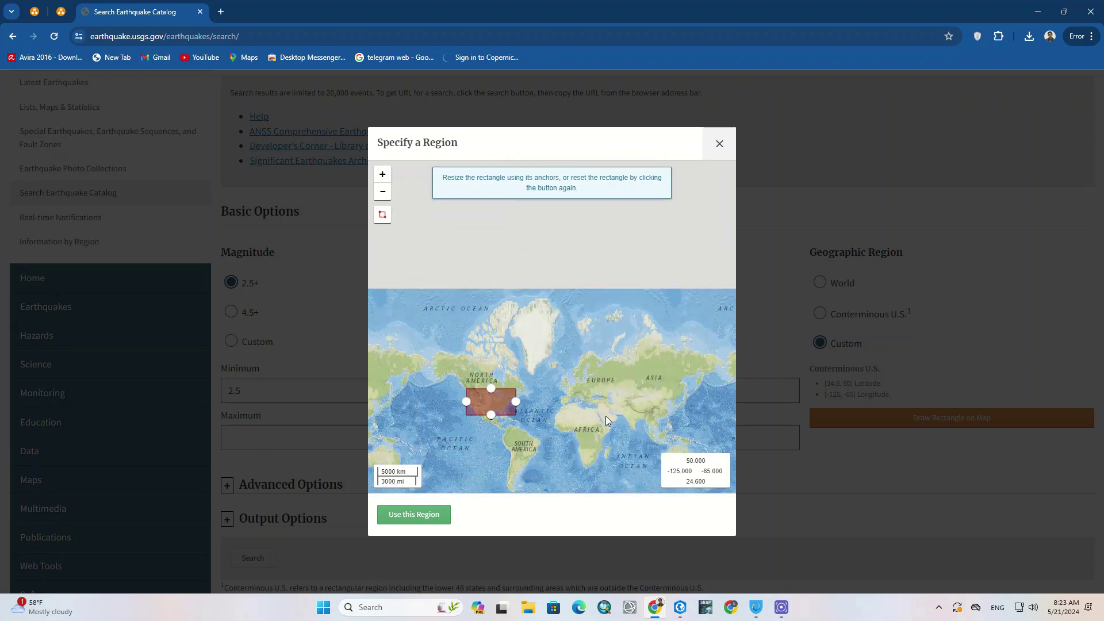
pyautogui.scroll(2, 612, 414)
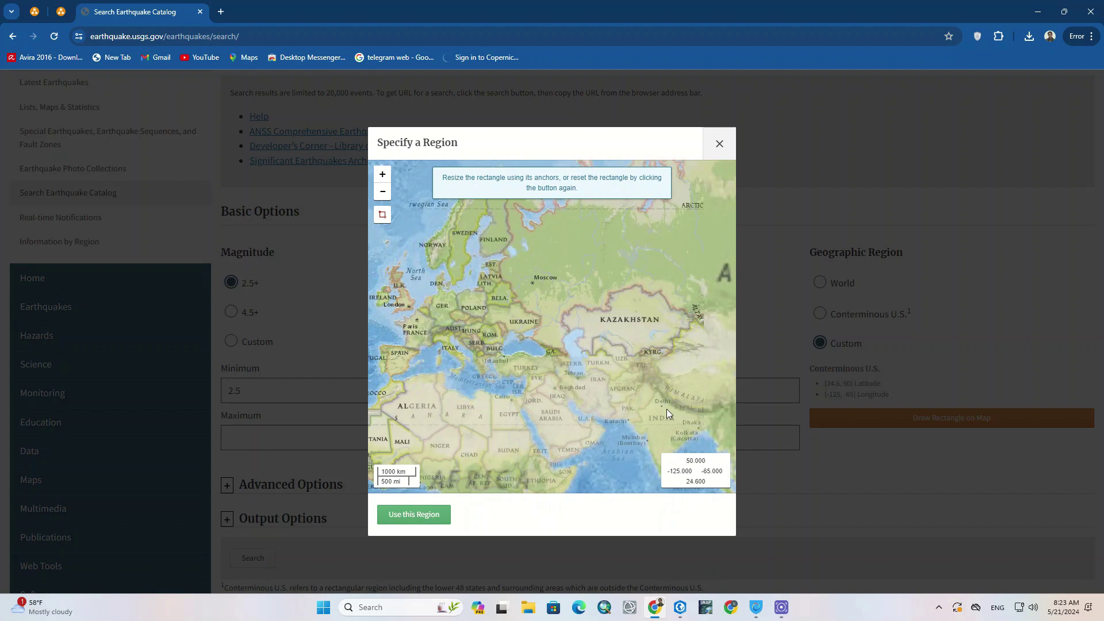
pyautogui.moveTo(667, 408); pyautogui.dragTo(481, 296)
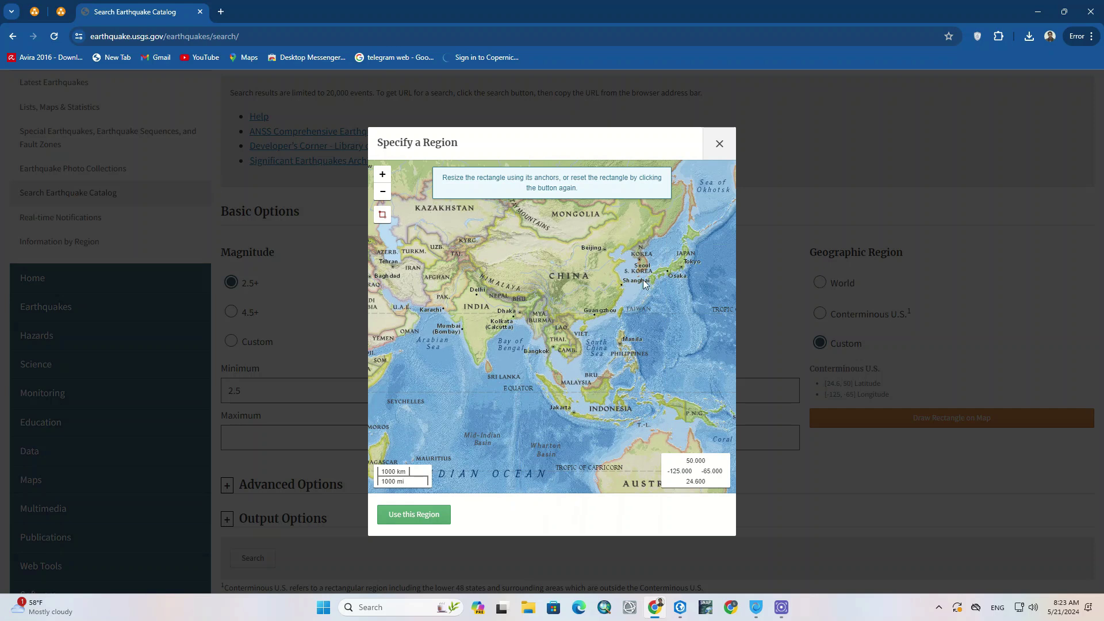
pyautogui.moveTo(643, 279); pyautogui.dragTo(566, 355)
pyautogui.scroll(1, 591, 345)
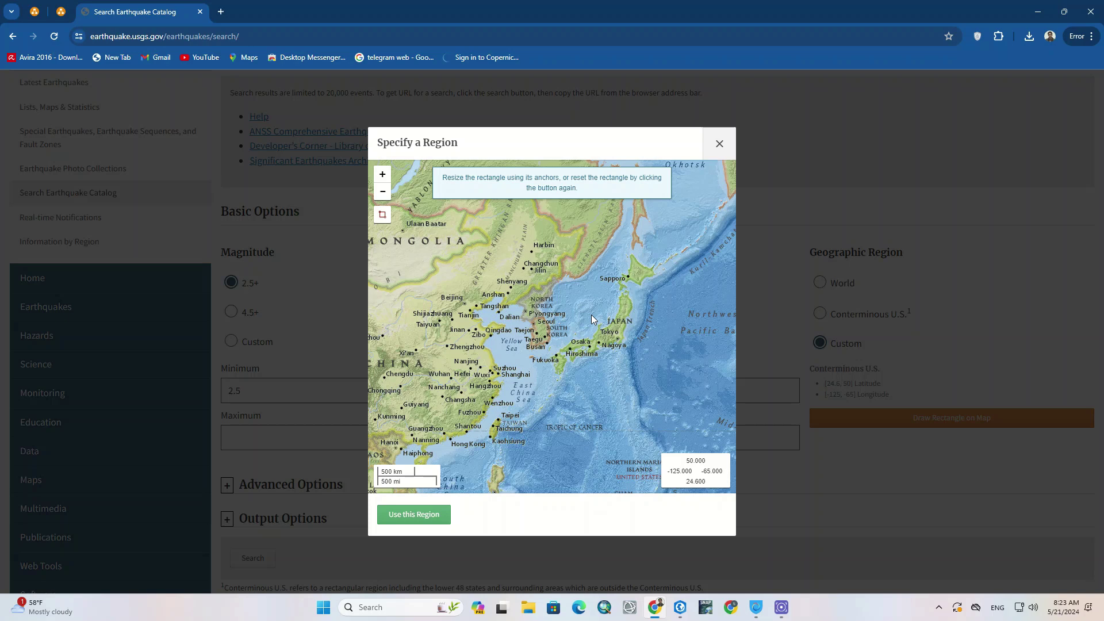
pyautogui.scroll(1, 602, 292)
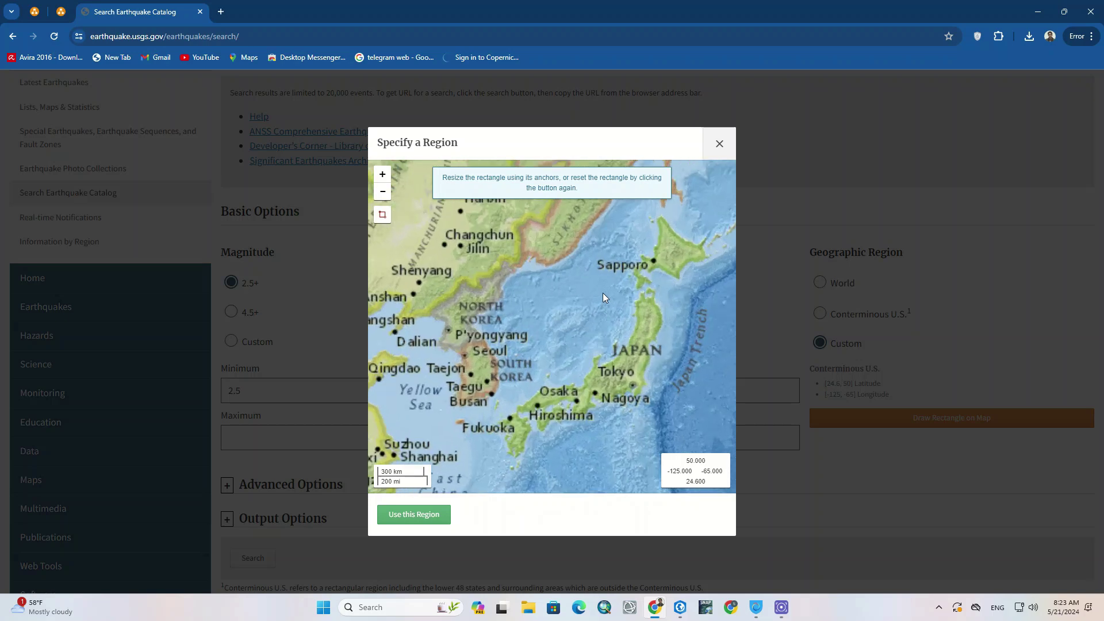
# - Draw a rectangle around Japan (latitude 29.581–42.098, longitude 129.287–145.063) and use it as the region
pyautogui.click(382, 214)
pyautogui.click(382, 214)
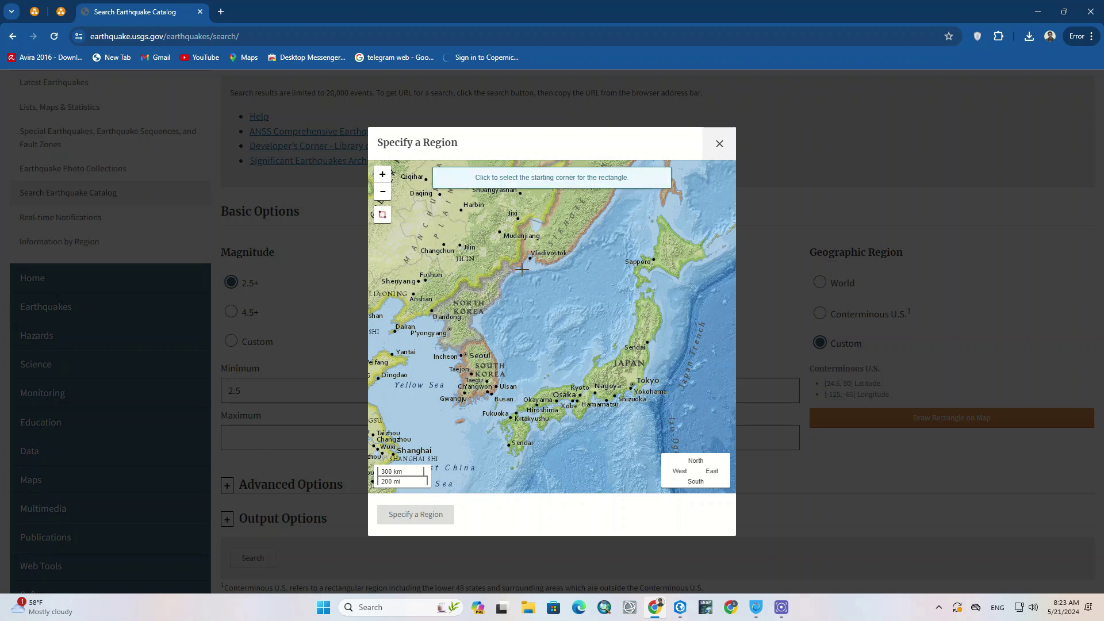
pyautogui.click(507, 479)
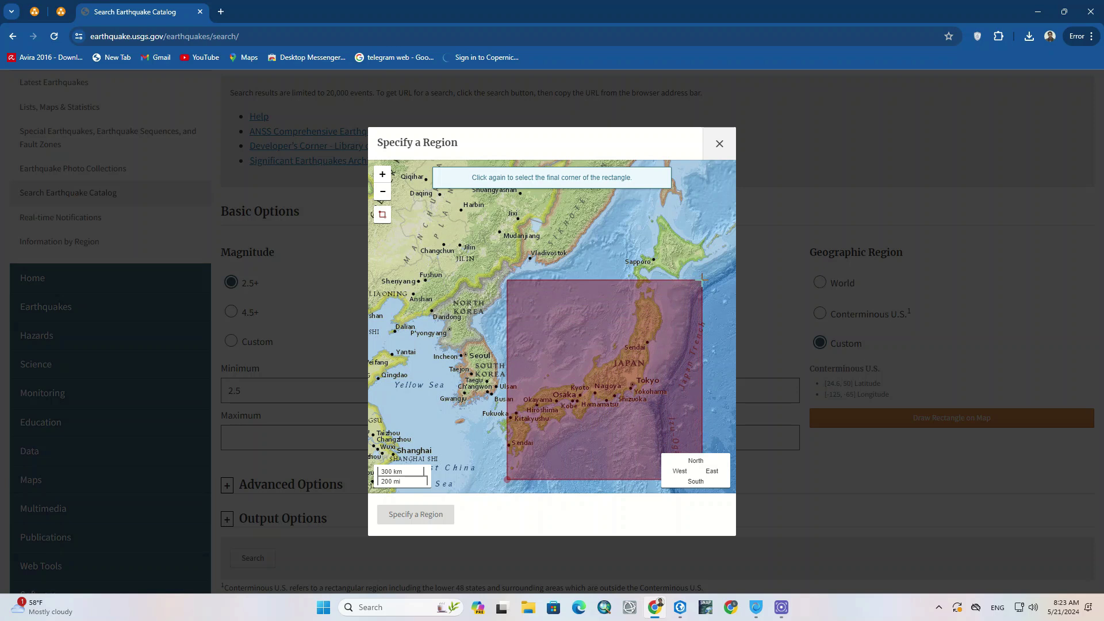
pyautogui.click(702, 279)
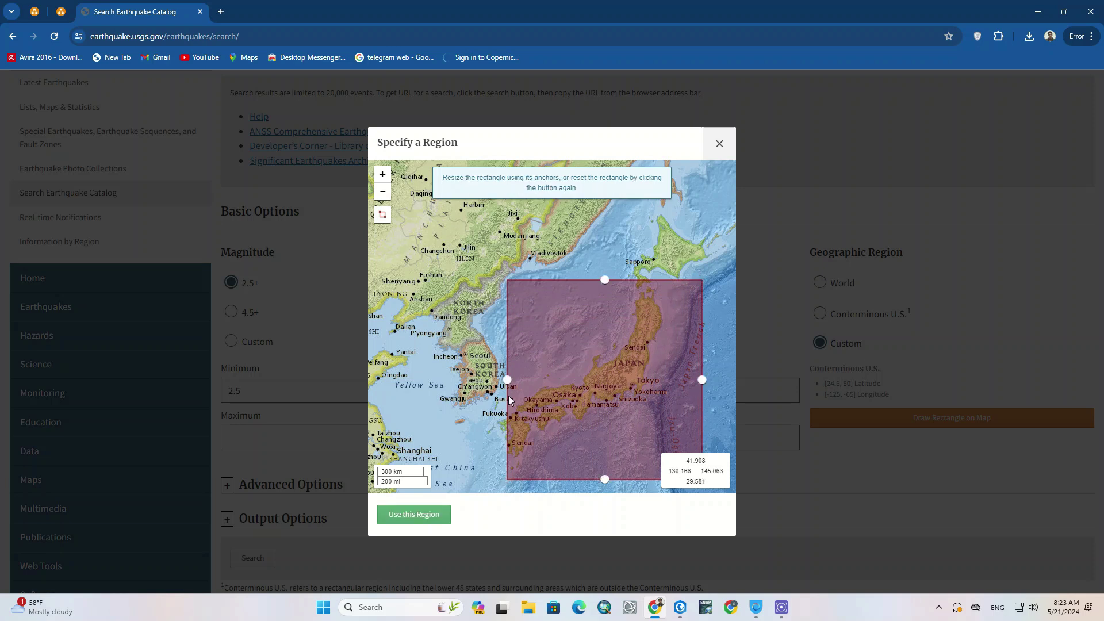
pyautogui.moveTo(507, 378); pyautogui.dragTo(494, 379)
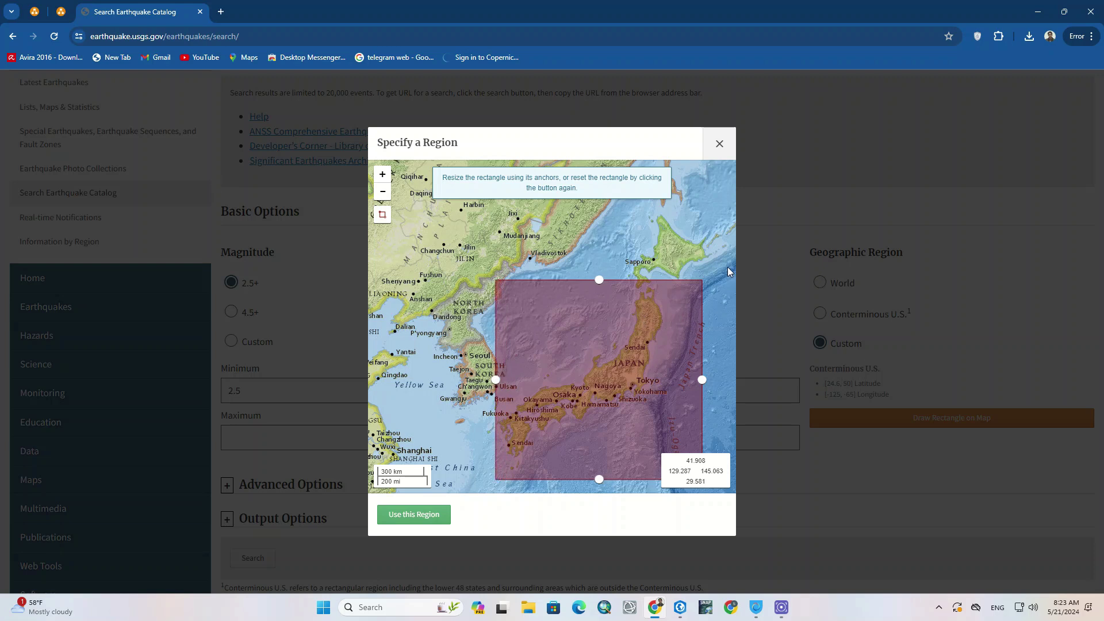
pyautogui.moveTo(713, 246); pyautogui.dragTo(662, 214)
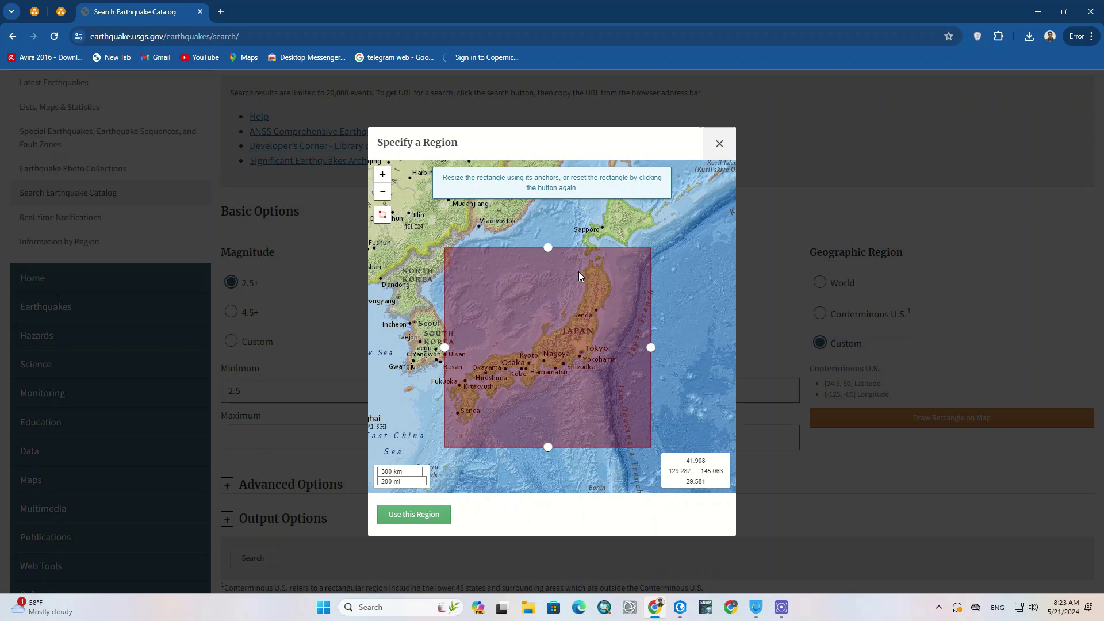
pyautogui.moveTo(548, 248); pyautogui.dragTo(547, 244)
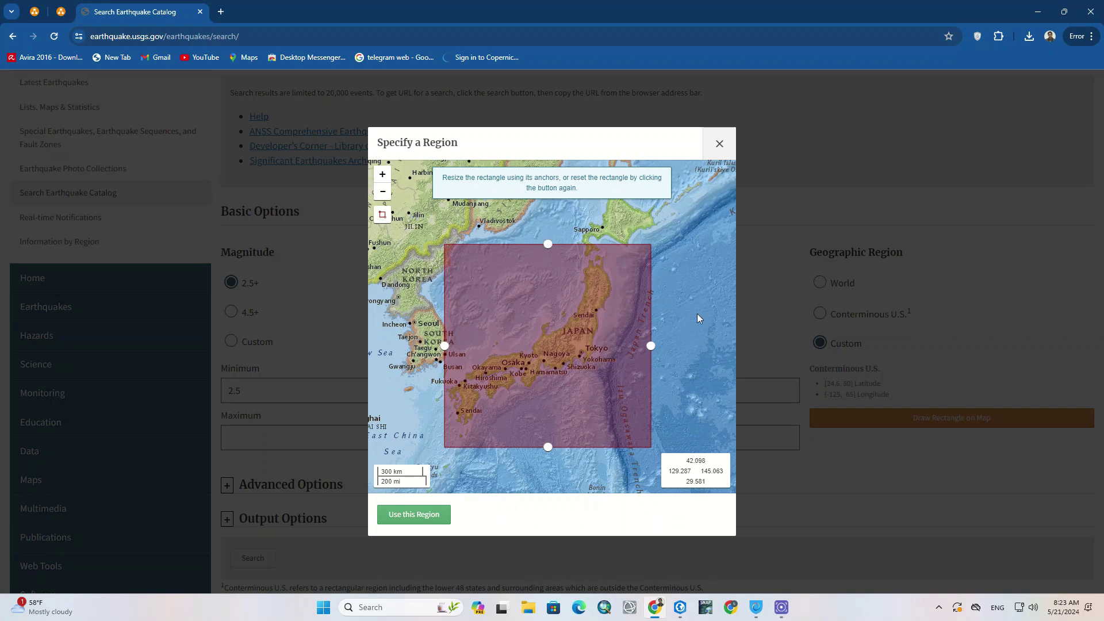
pyautogui.click(428, 520)
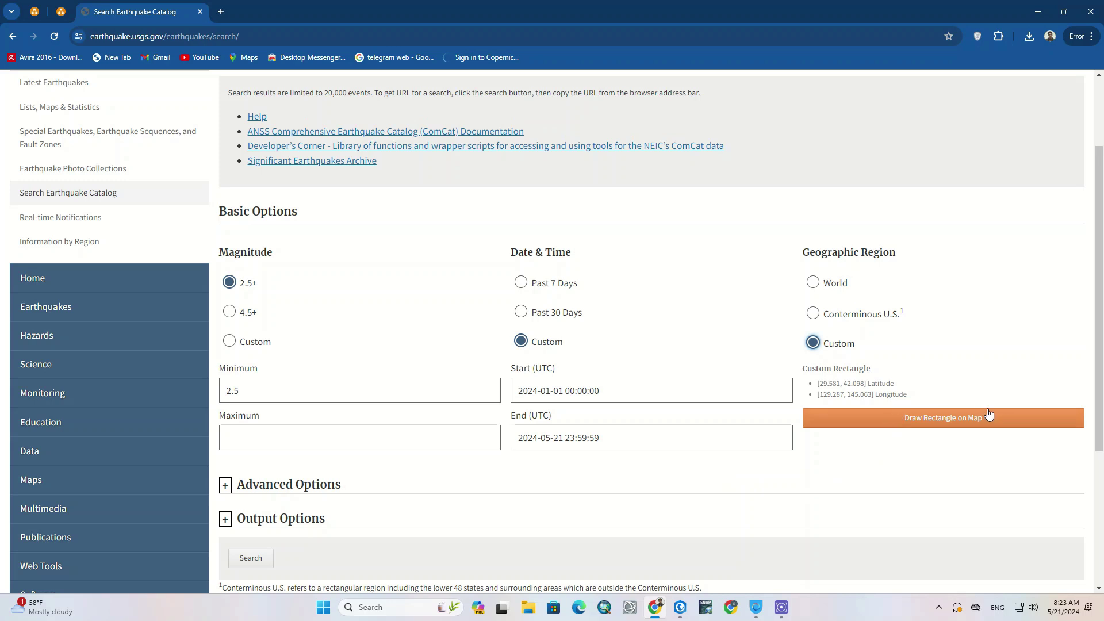
# - Change the output format from Map & List to CSV under Output Options
pyautogui.scroll(-4, 943, 344)
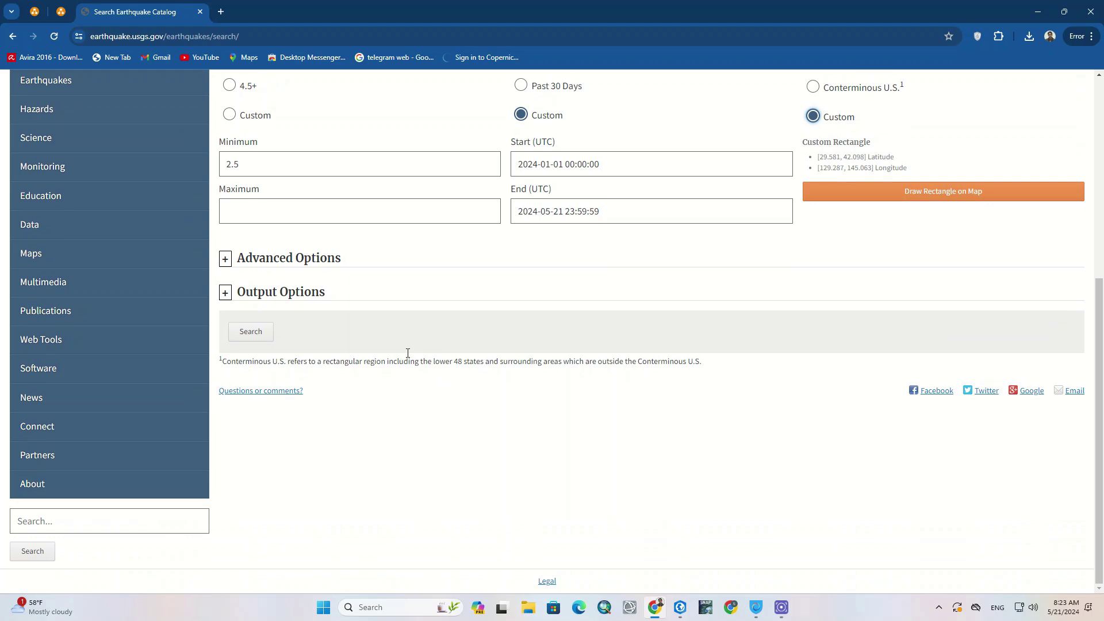
pyautogui.click(224, 294)
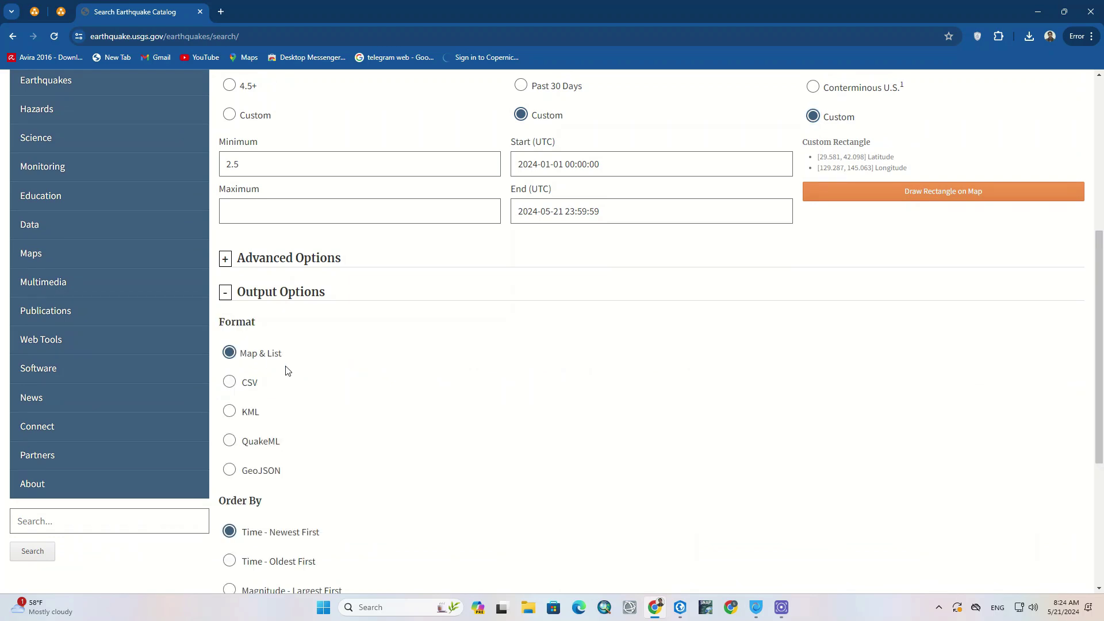
pyautogui.scroll(-2, 289, 370)
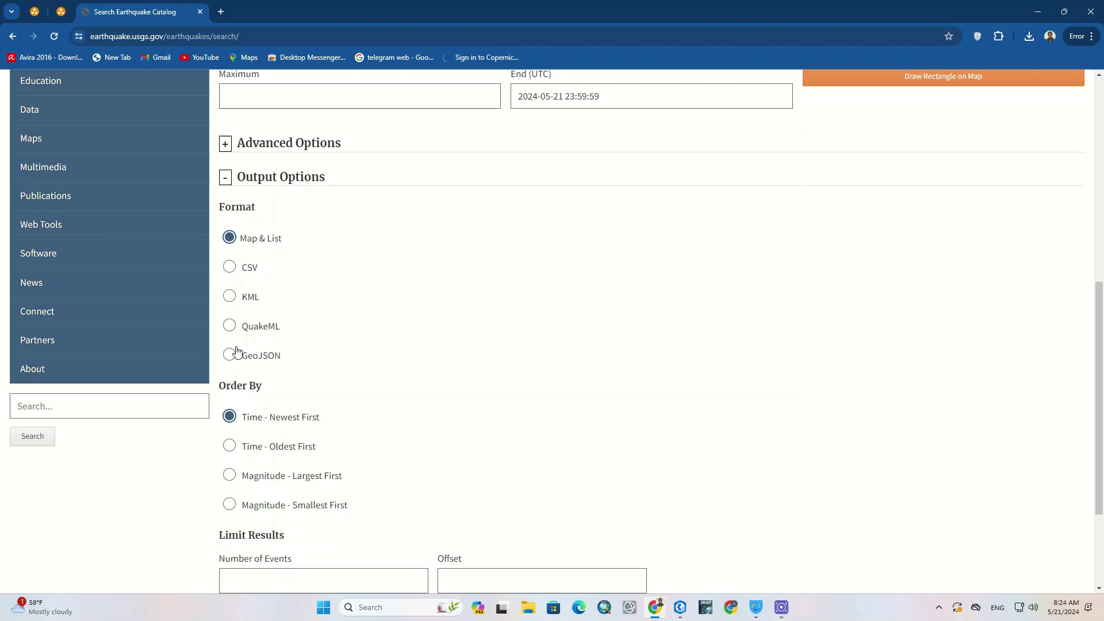
pyautogui.click(230, 296)
pyautogui.click(233, 272)
pyautogui.scroll(-2, 438, 371)
pyautogui.scroll(5, 438, 371)
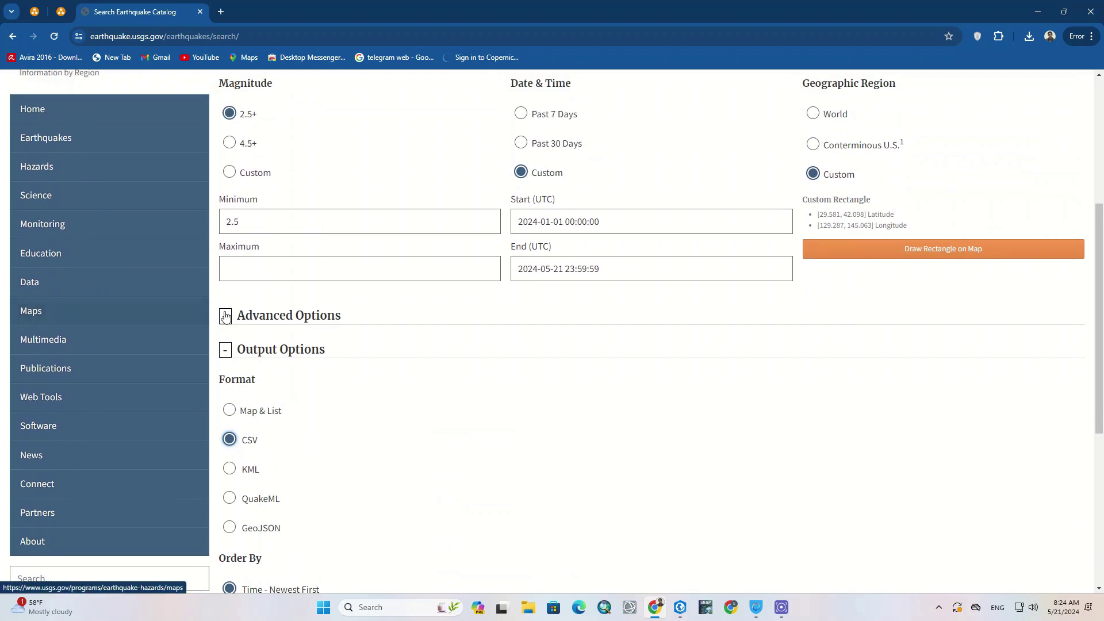
# - Expand the advanced options, event type, impact and catalog sections to review them
pyautogui.click(225, 316)
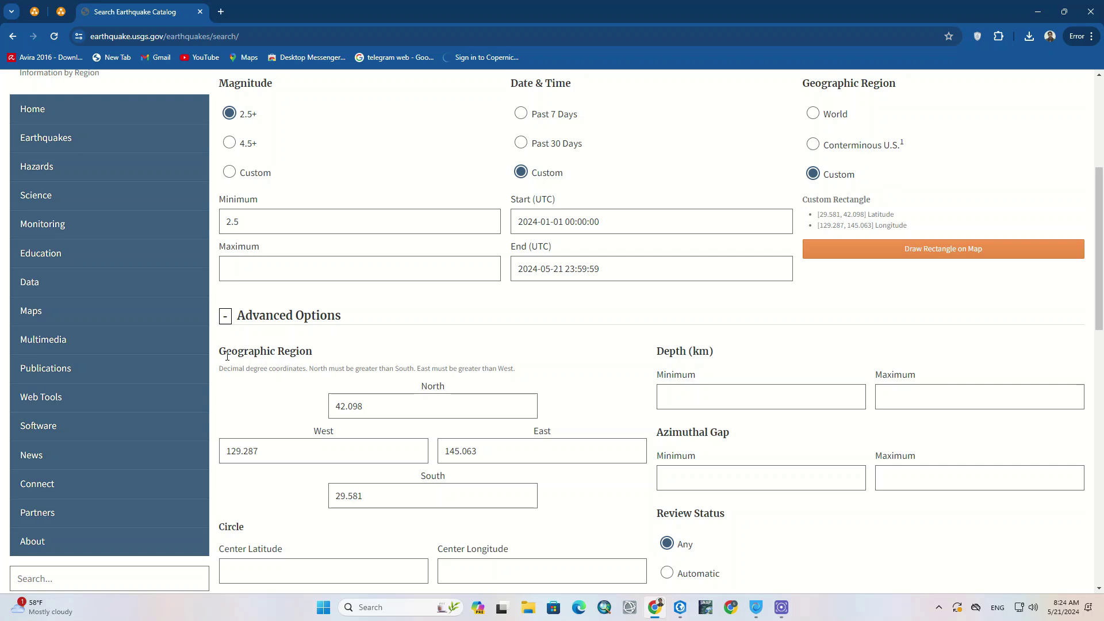
pyautogui.scroll(-2, 426, 362)
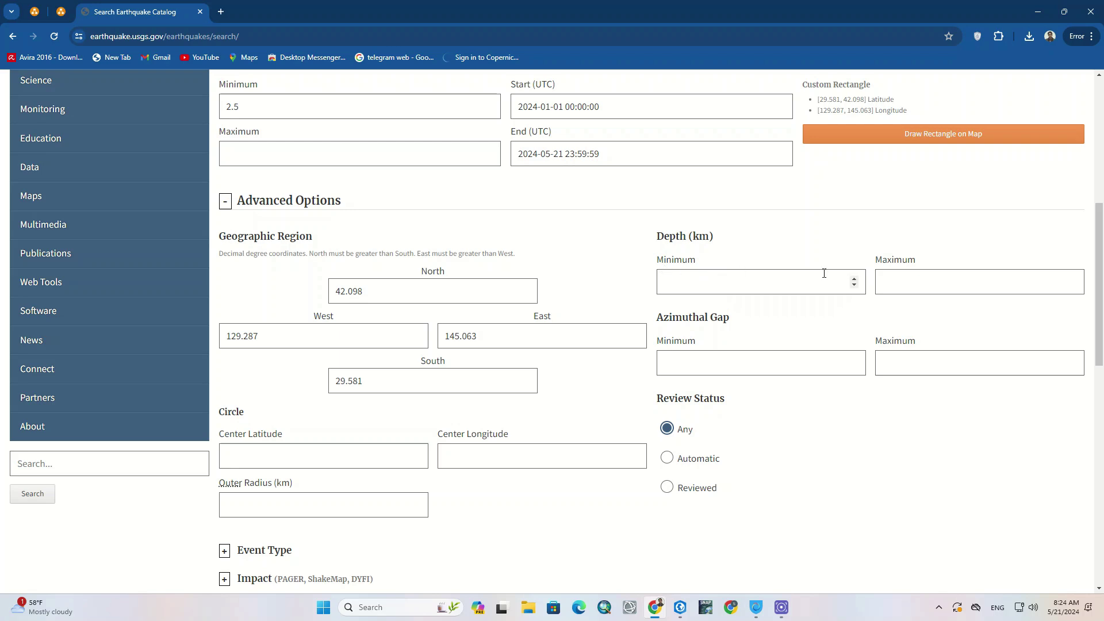
pyautogui.scroll(-4, 824, 273)
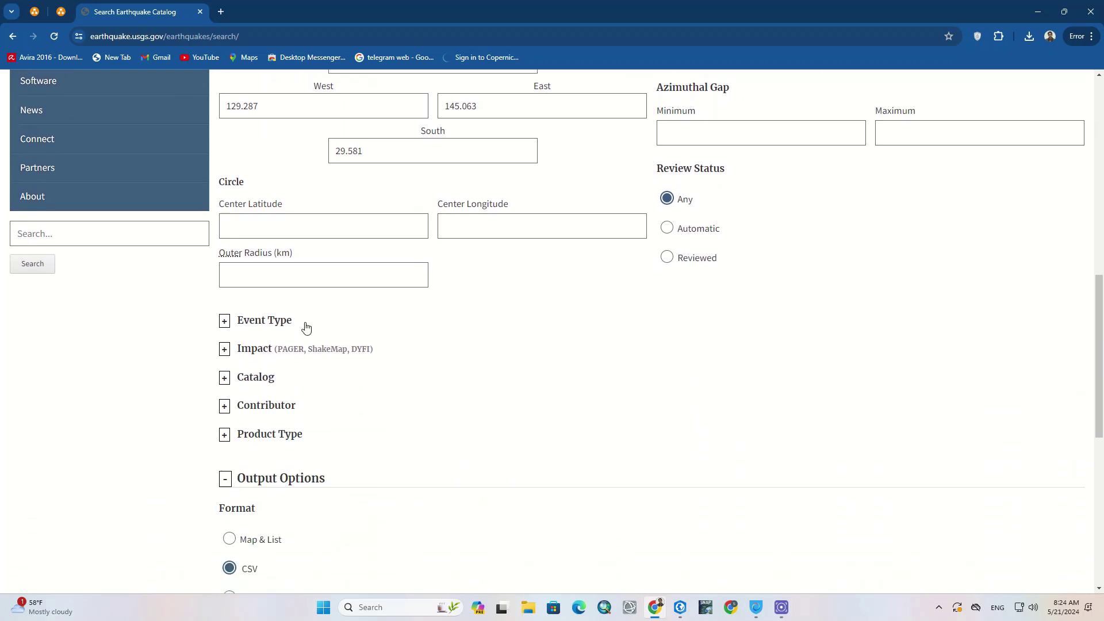
pyautogui.click(224, 321)
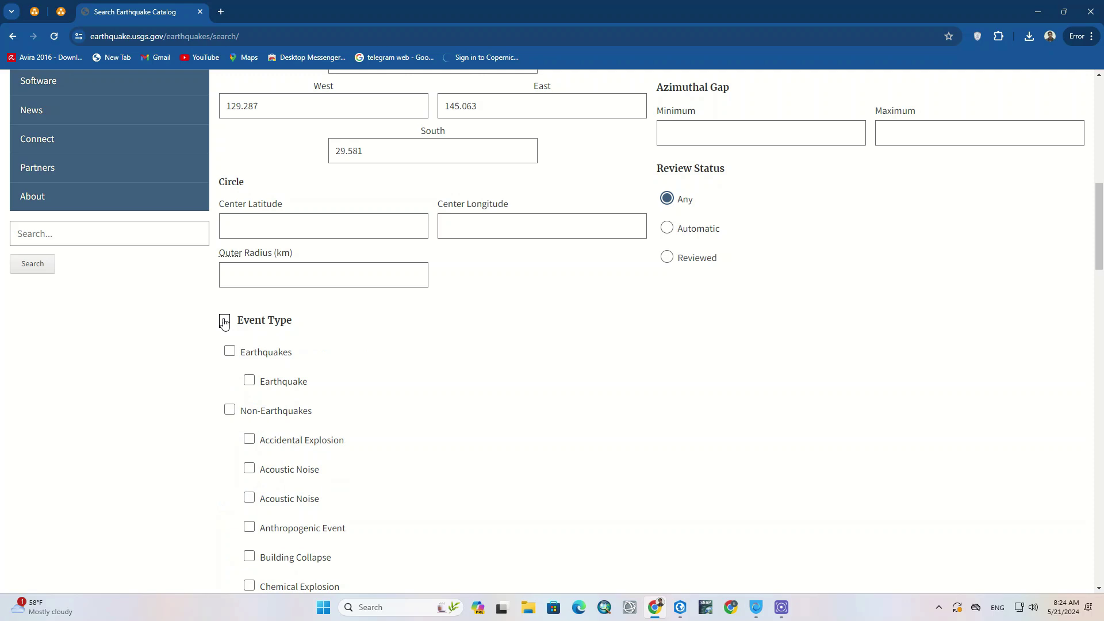
pyautogui.scroll(-3, 224, 322)
pyautogui.scroll(-1, 223, 322)
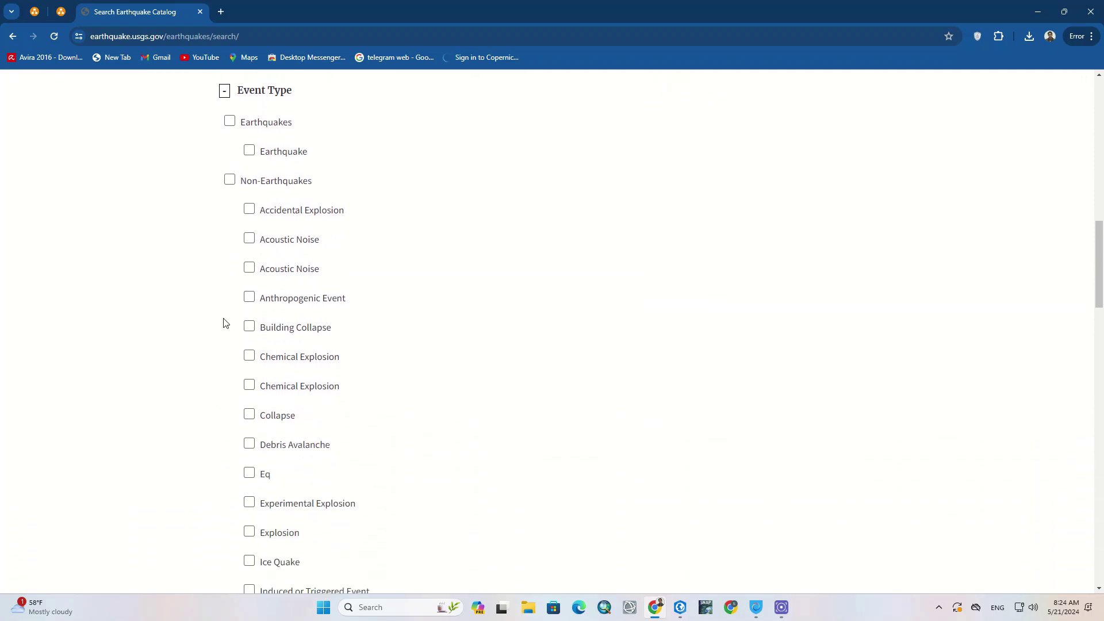
pyautogui.scroll(1, 364, 343)
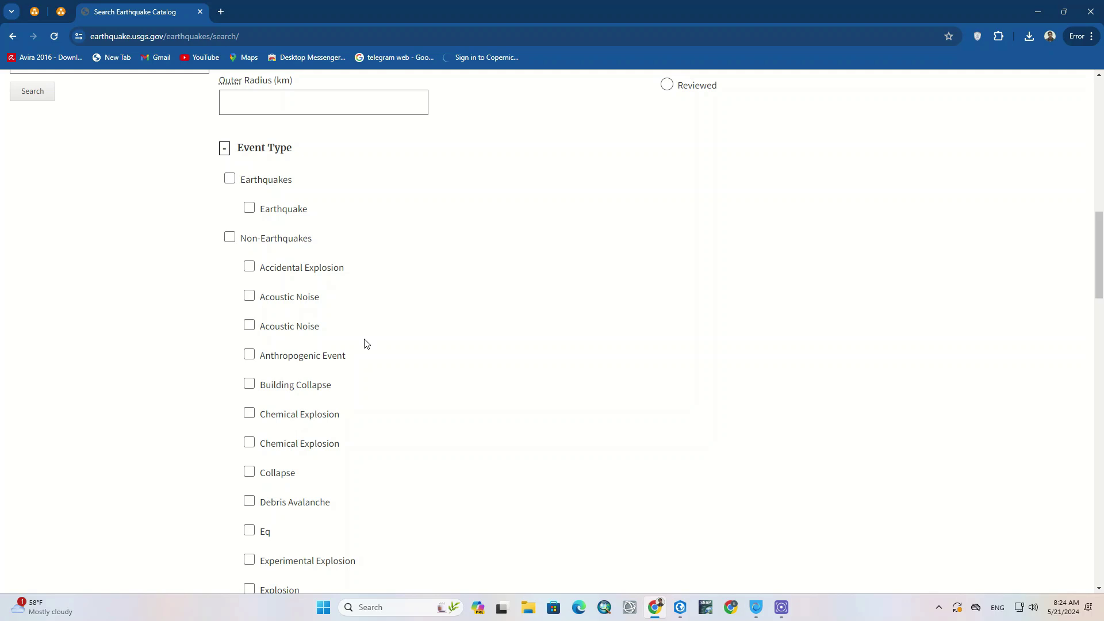
pyautogui.scroll(-13, 365, 343)
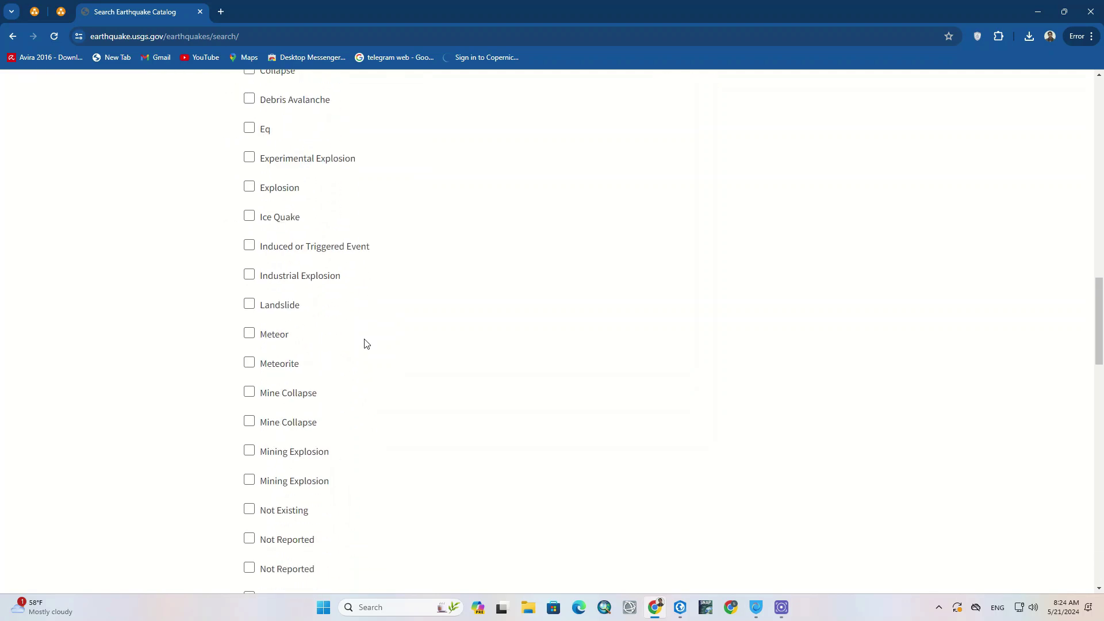
pyautogui.scroll(-10, 365, 344)
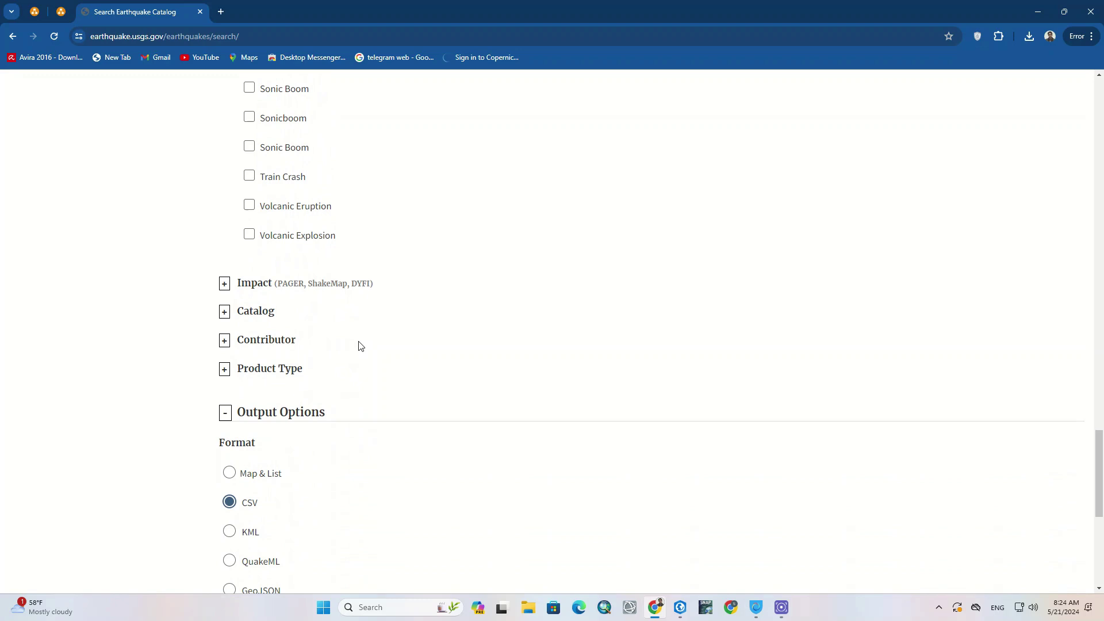
pyautogui.click(223, 286)
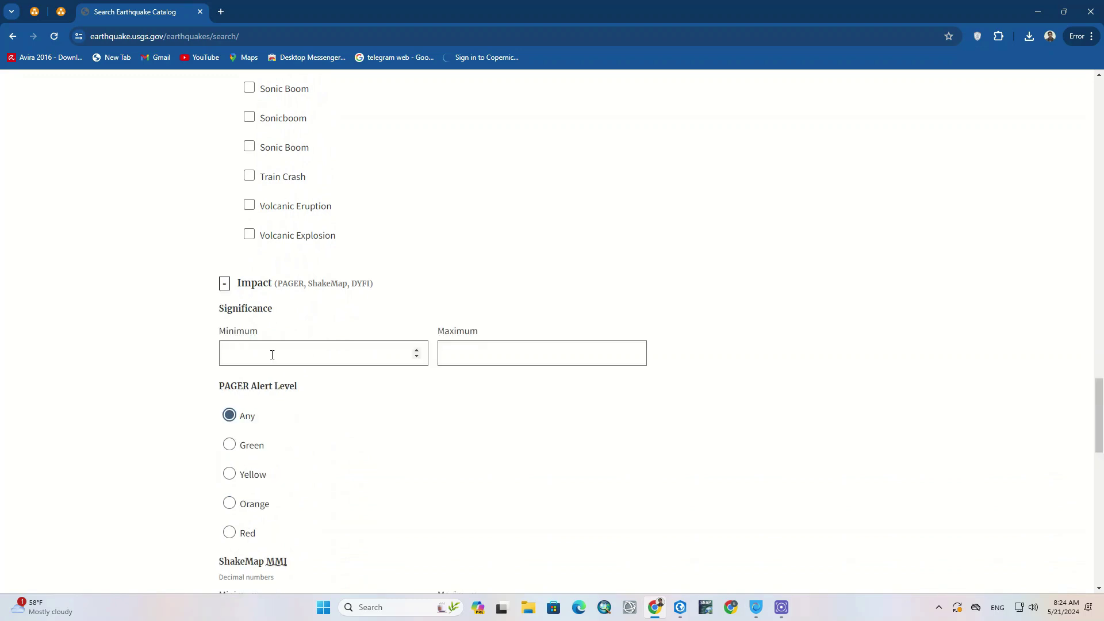
pyautogui.scroll(-4, 370, 418)
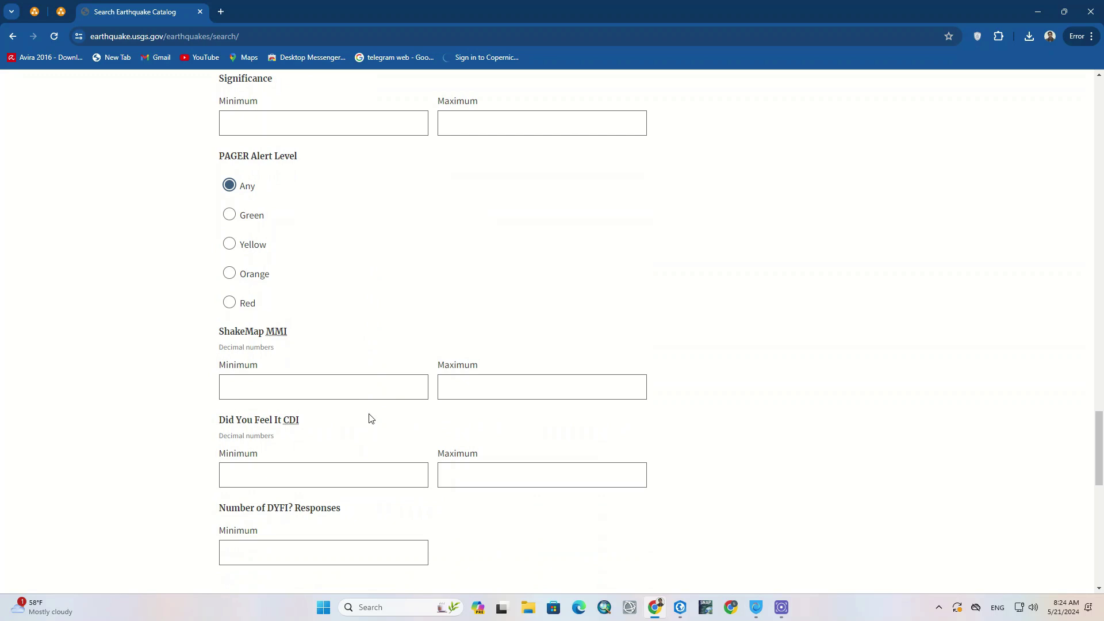
pyautogui.scroll(-5, 370, 417)
pyautogui.click(225, 320)
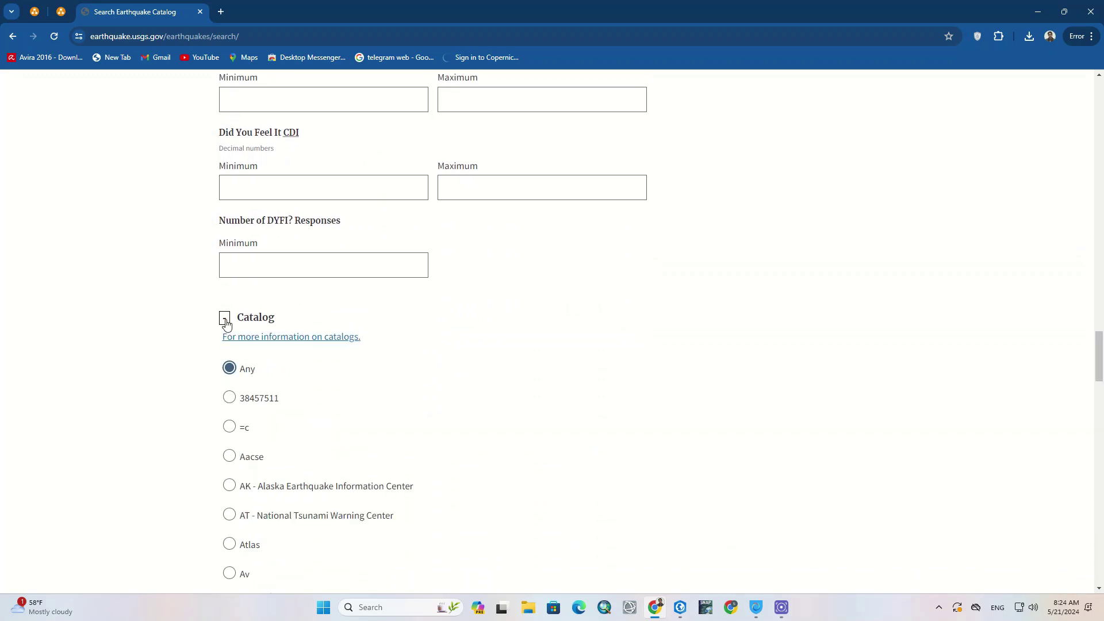
pyautogui.scroll(-1, 352, 368)
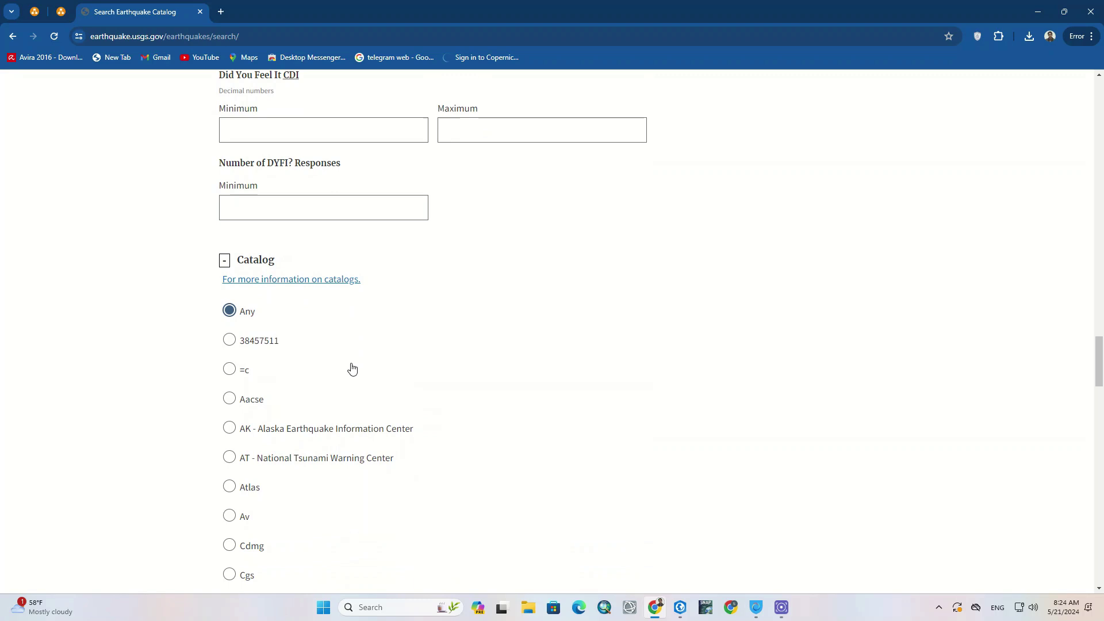
pyautogui.scroll(-2, 352, 369)
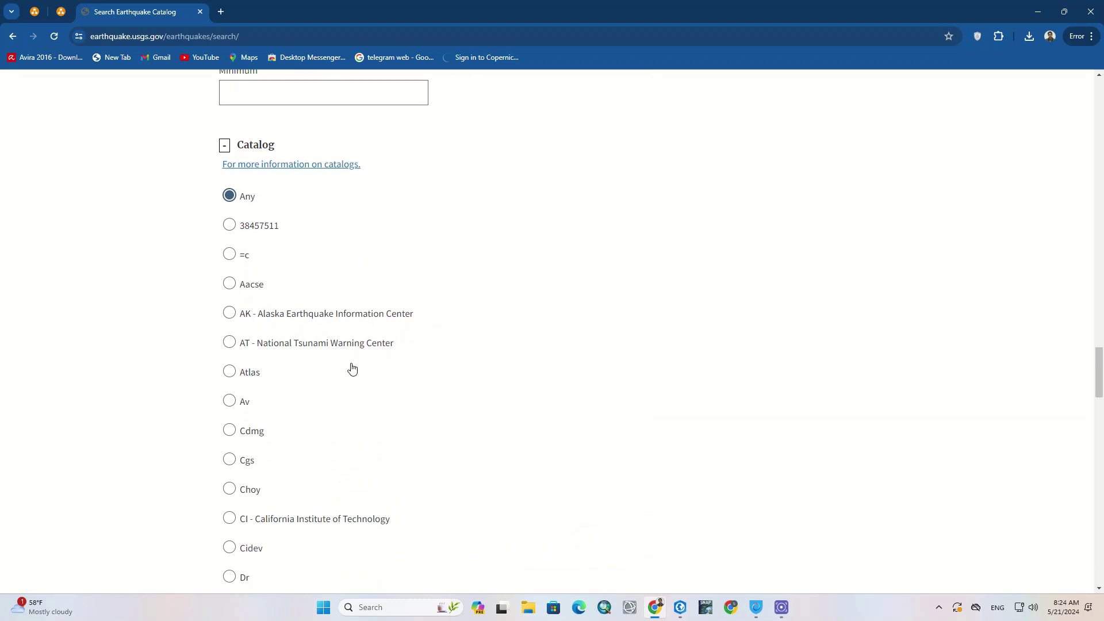
pyautogui.scroll(-20, 352, 368)
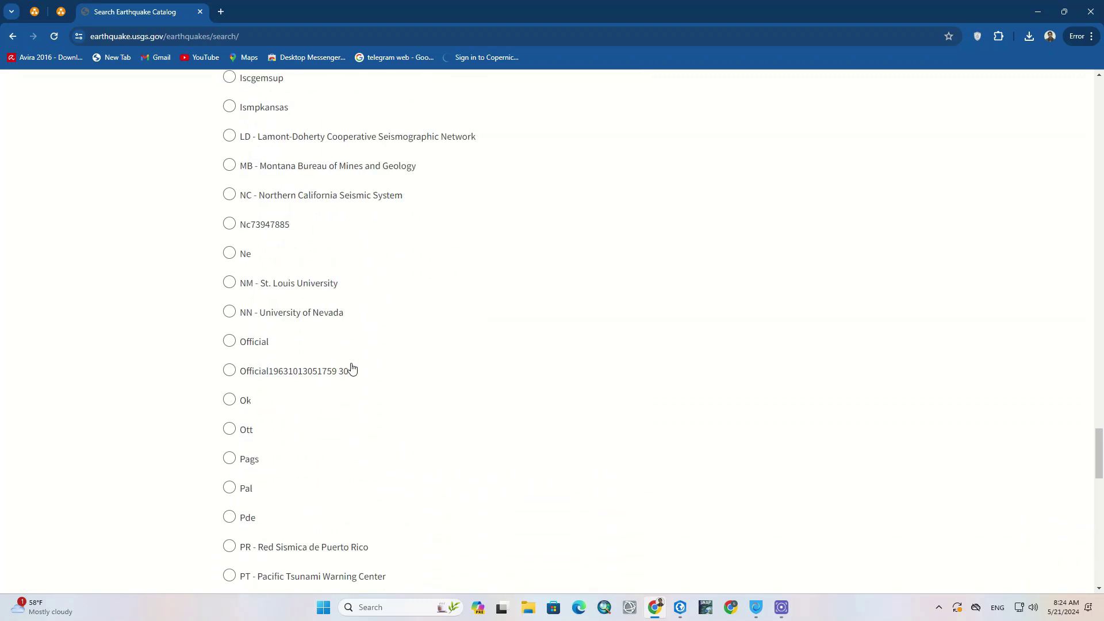
pyautogui.scroll(-6, 352, 369)
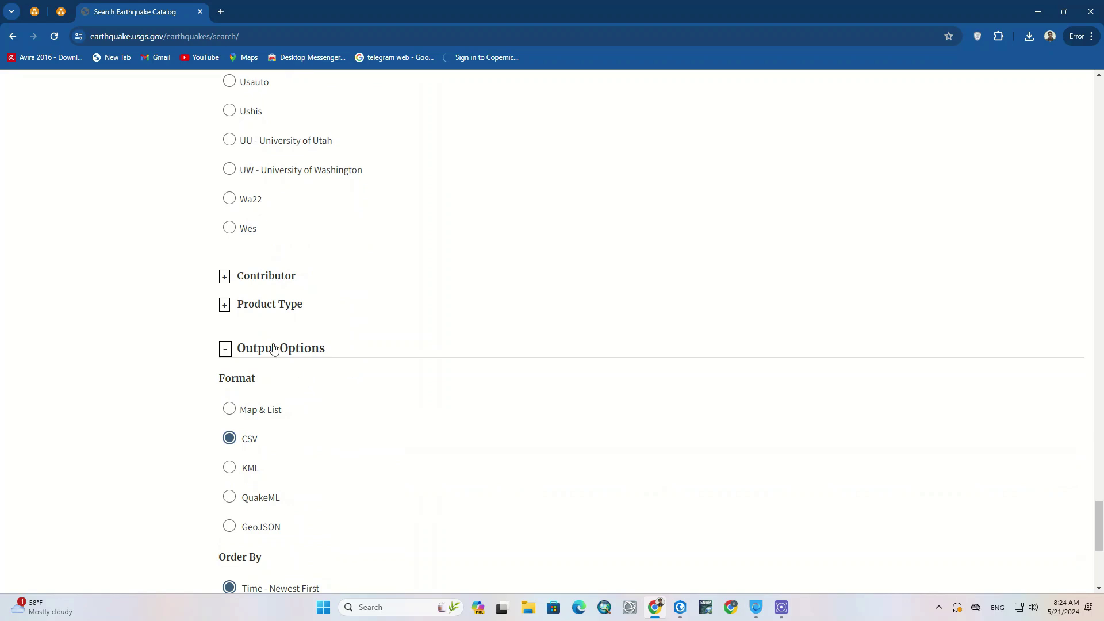
# - Check Contributor and Product Type, then run the CSV search and open the downloaded query.csv
pyautogui.click(224, 277)
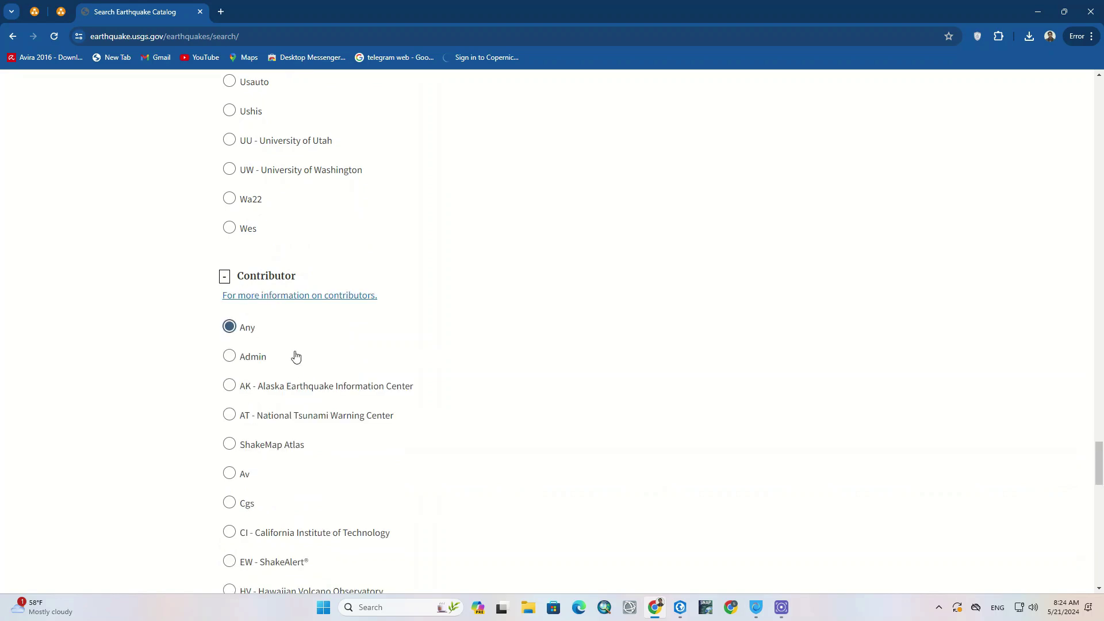
pyautogui.scroll(-10, 295, 356)
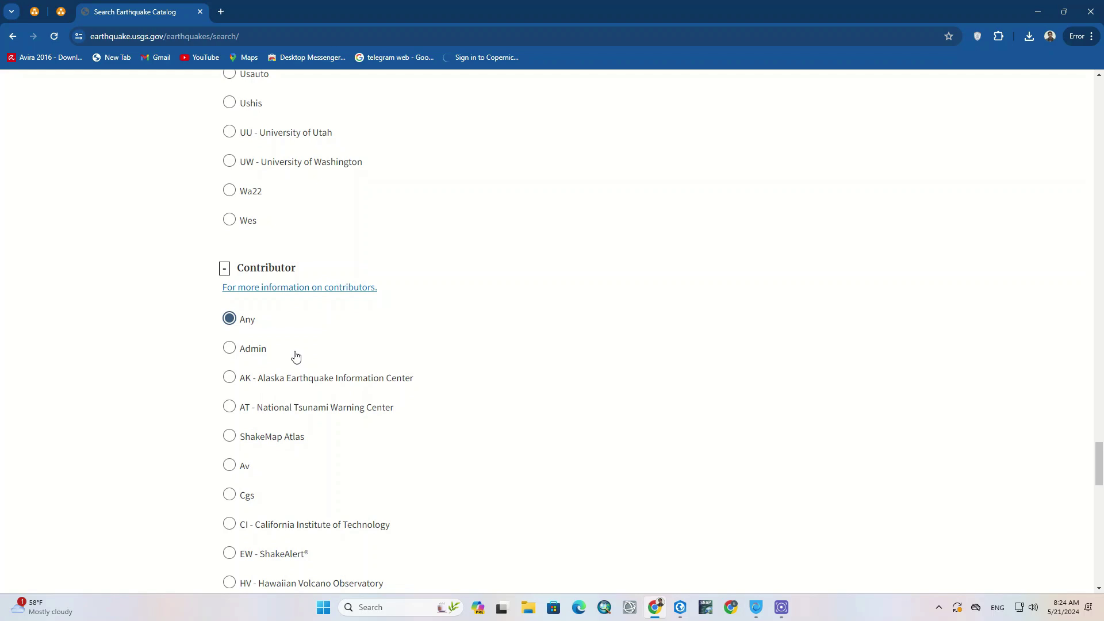
pyautogui.scroll(-10, 296, 357)
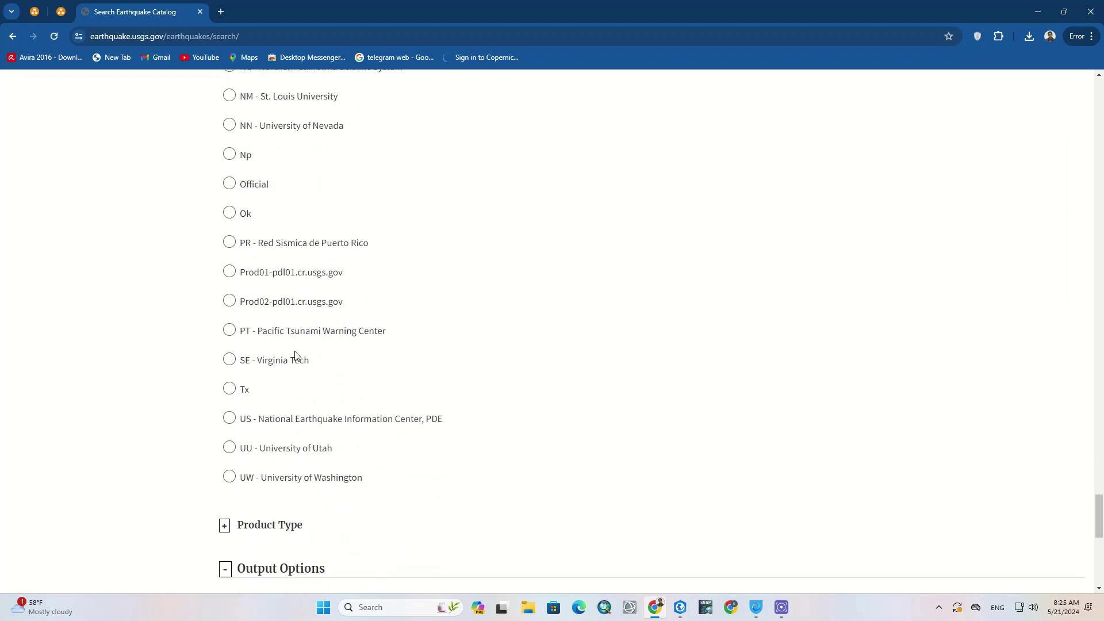
pyautogui.scroll(6, 295, 356)
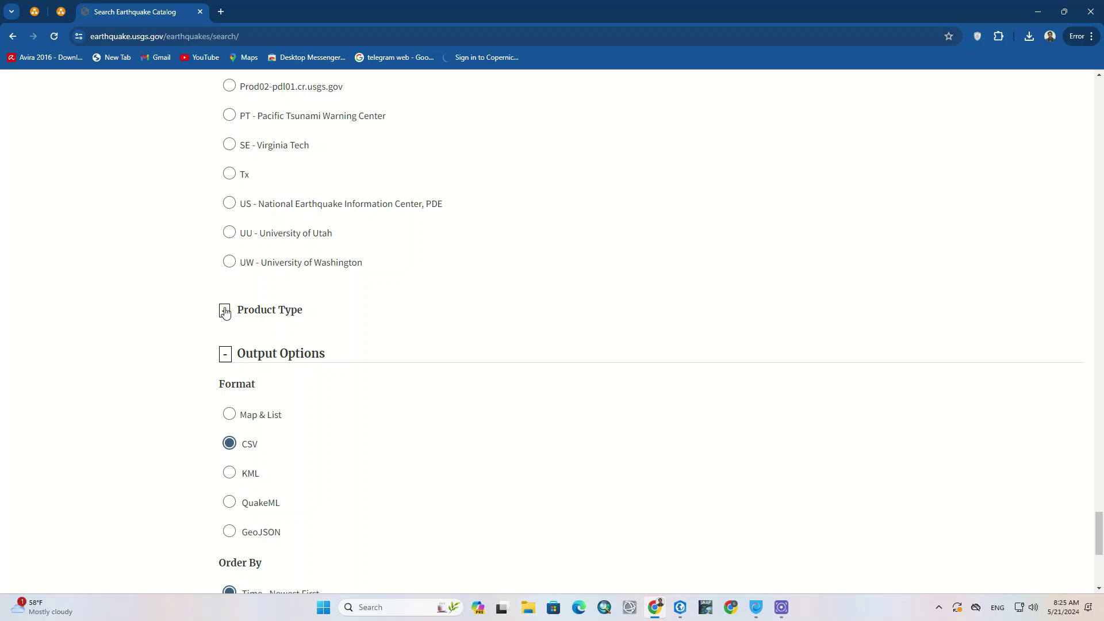
pyautogui.click(225, 311)
pyautogui.scroll(-5, 435, 437)
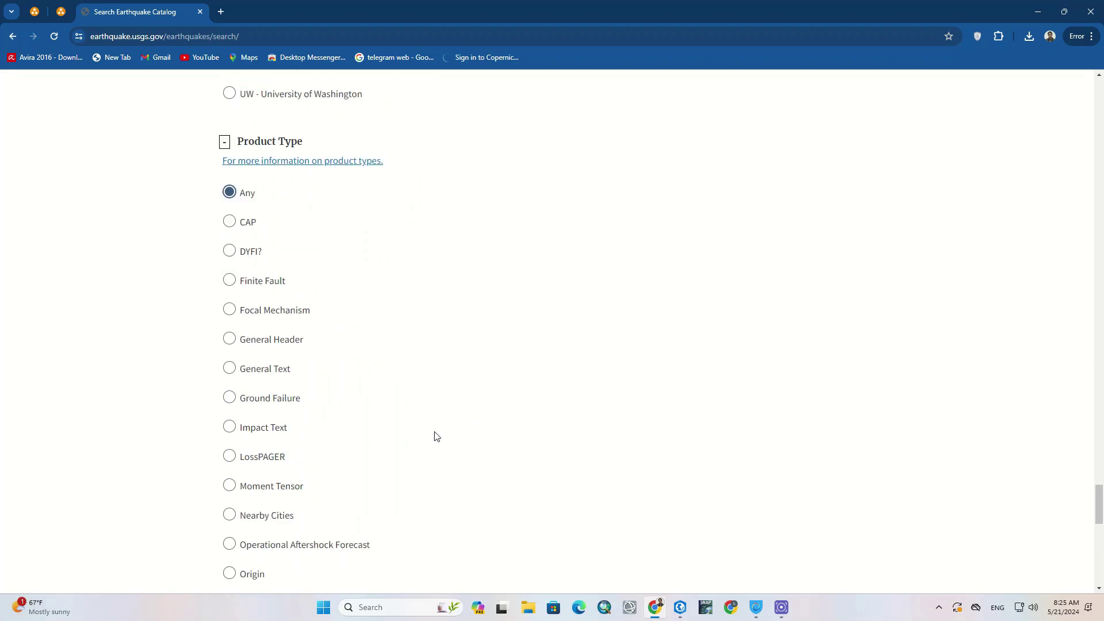
pyautogui.scroll(3, 426, 432)
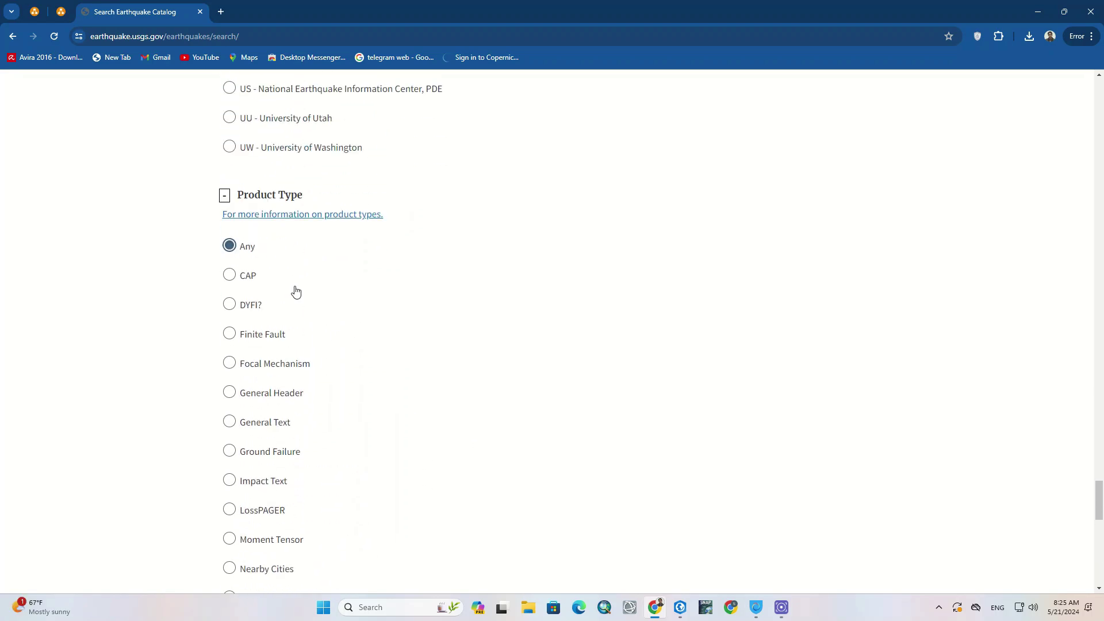
pyautogui.click(225, 195)
pyautogui.scroll(-4, 313, 372)
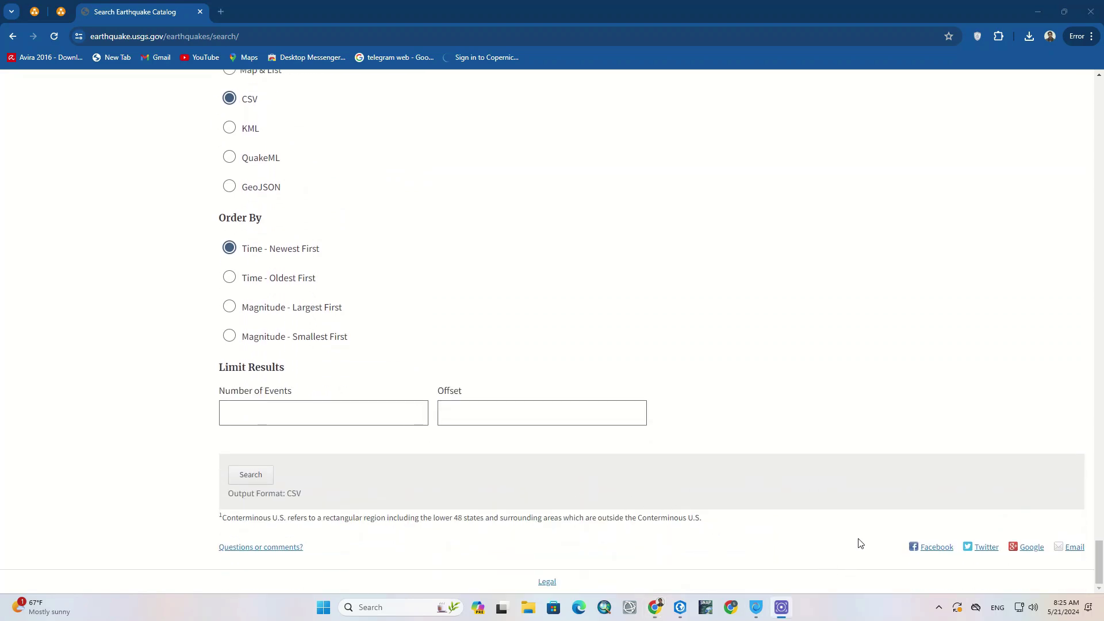
pyautogui.click(255, 483)
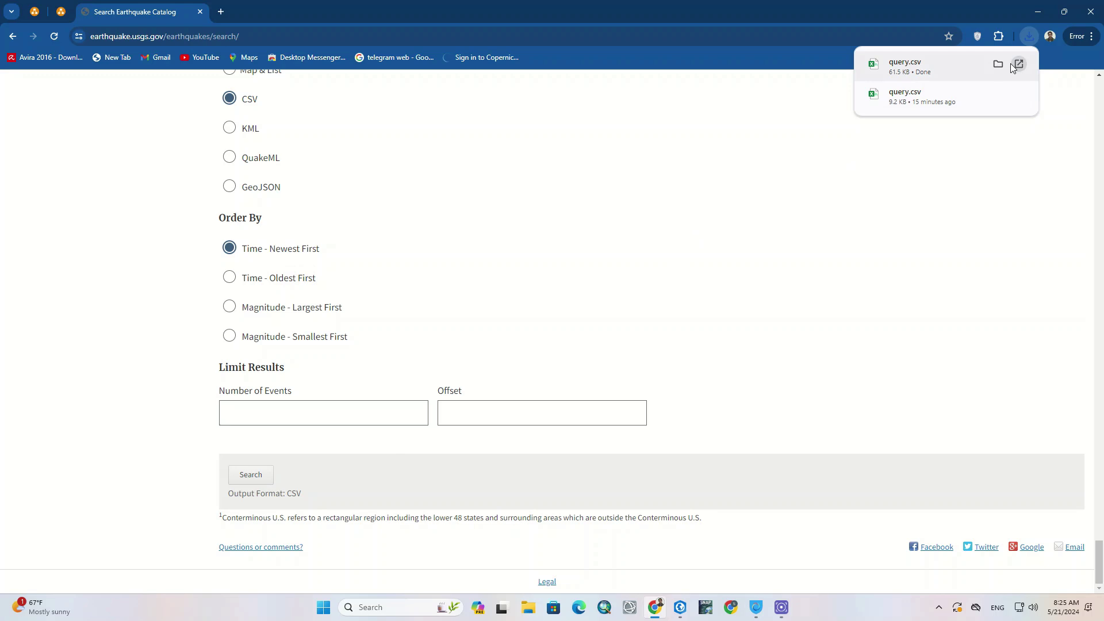
pyautogui.click(1013, 64)
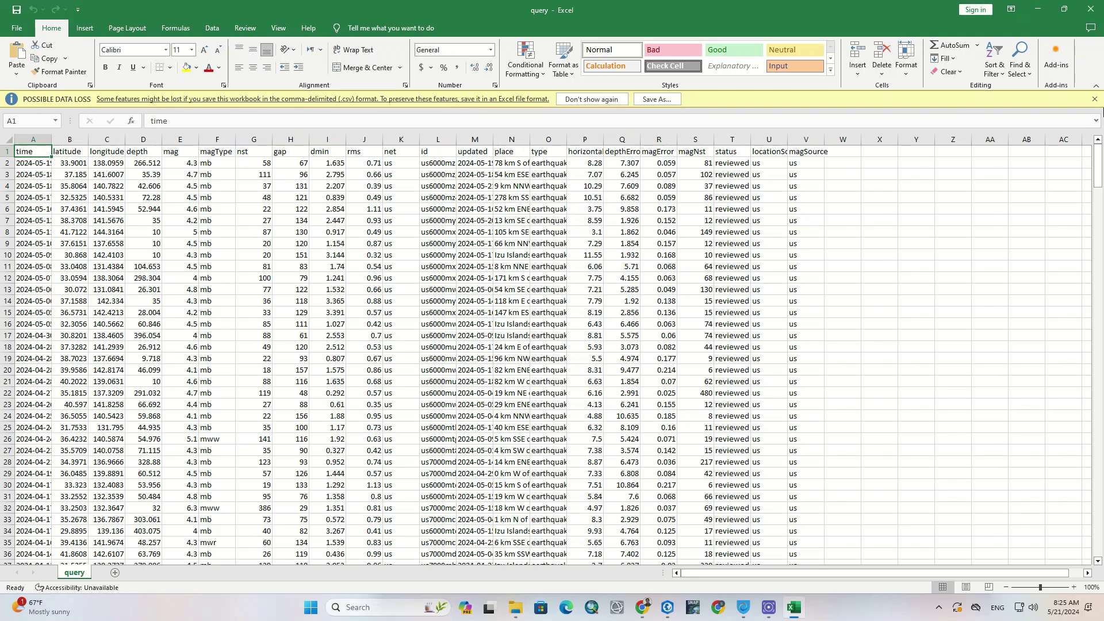
# - Auto-fit the time, latitude, longitude, place, updated and id columns in query.csv
pyautogui.click(1095, 99)
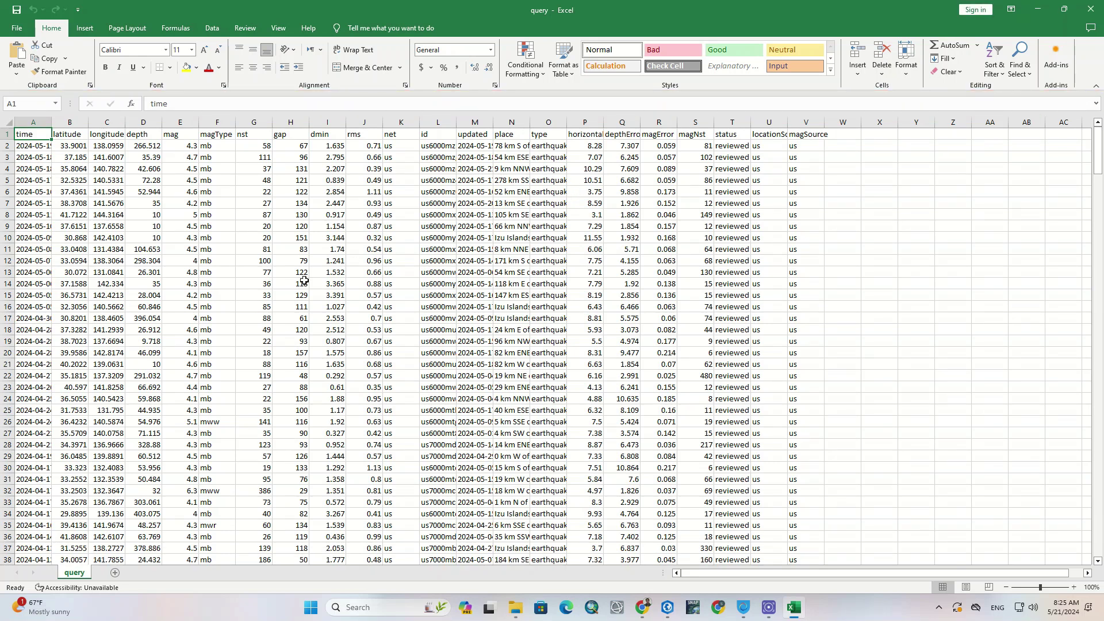
pyautogui.doubleClick(52, 122)
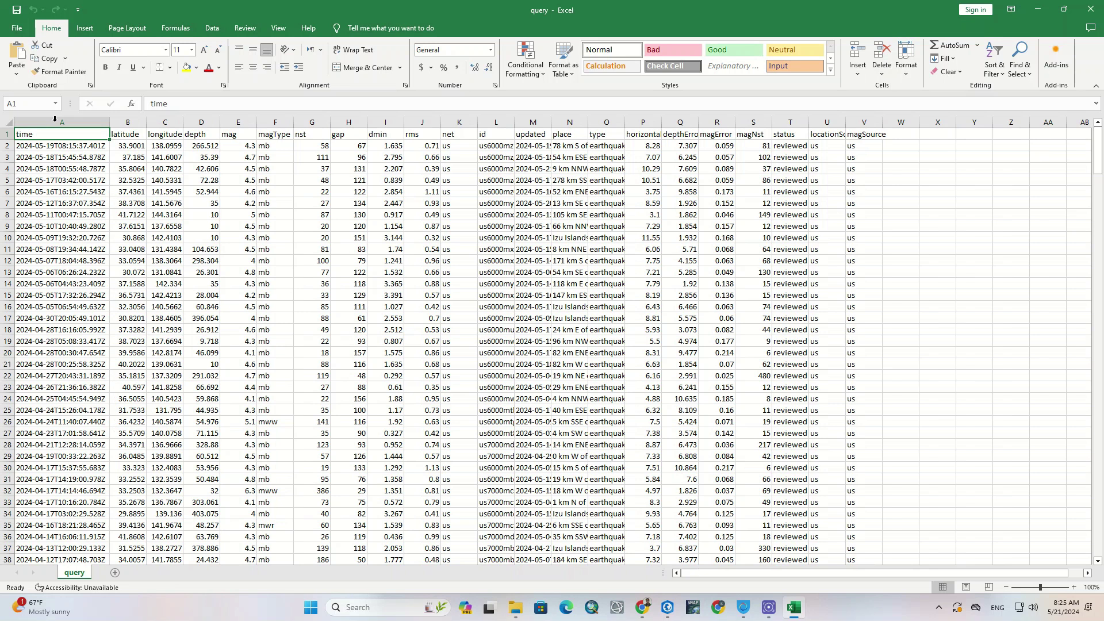
pyautogui.doubleClick(147, 122)
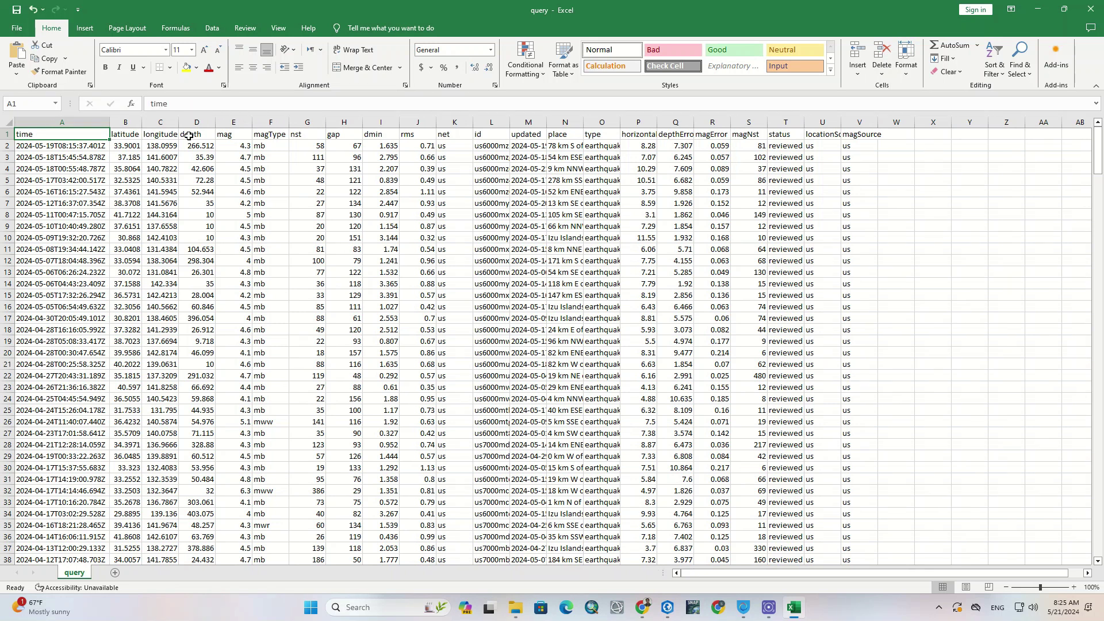
pyautogui.doubleClick(180, 123)
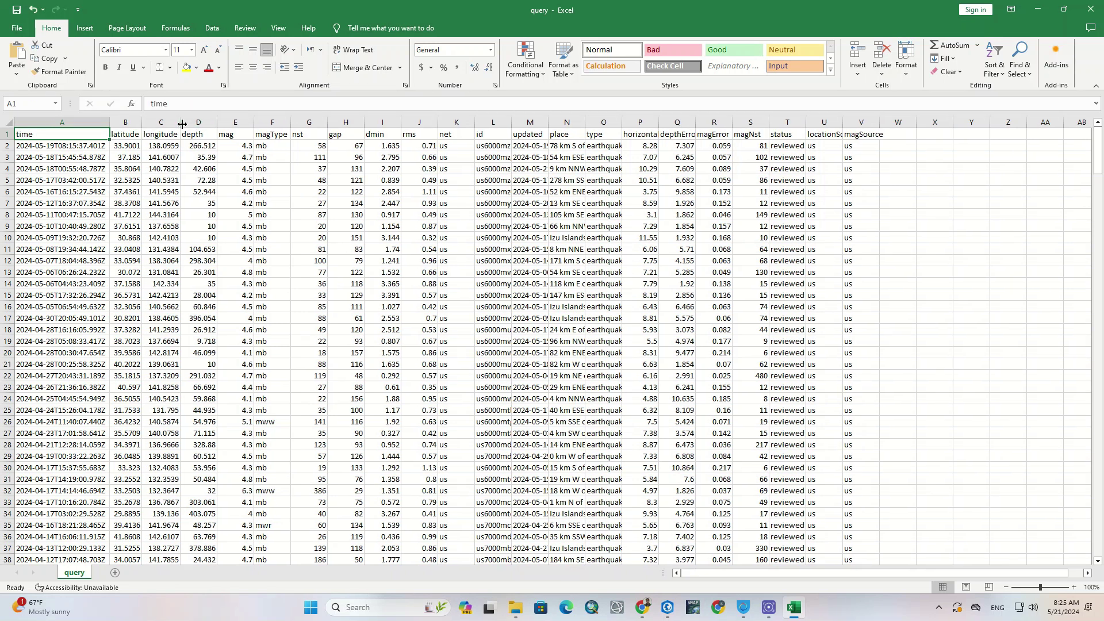
pyautogui.click(61, 168)
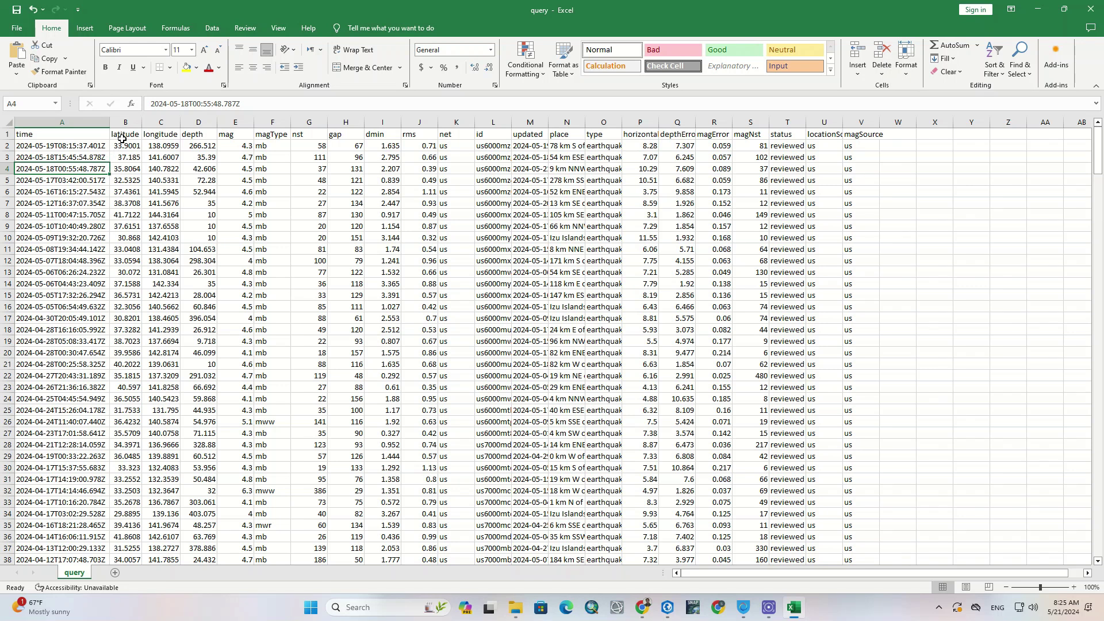
pyautogui.click(205, 137)
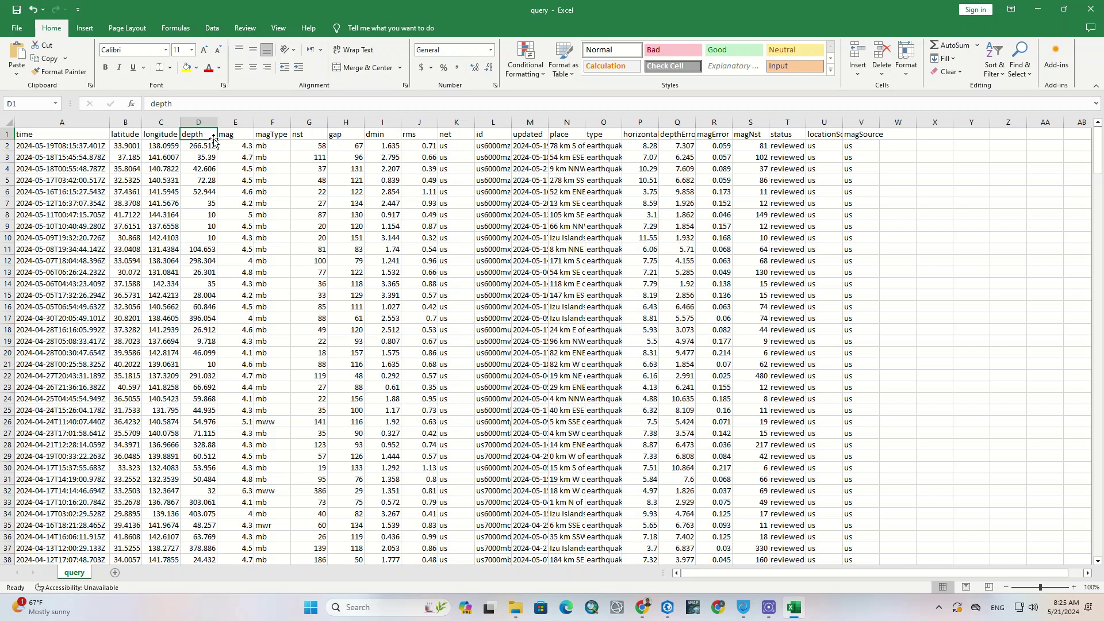
pyautogui.moveTo(227, 136); pyautogui.dragTo(831, 137)
pyautogui.click(971, 192)
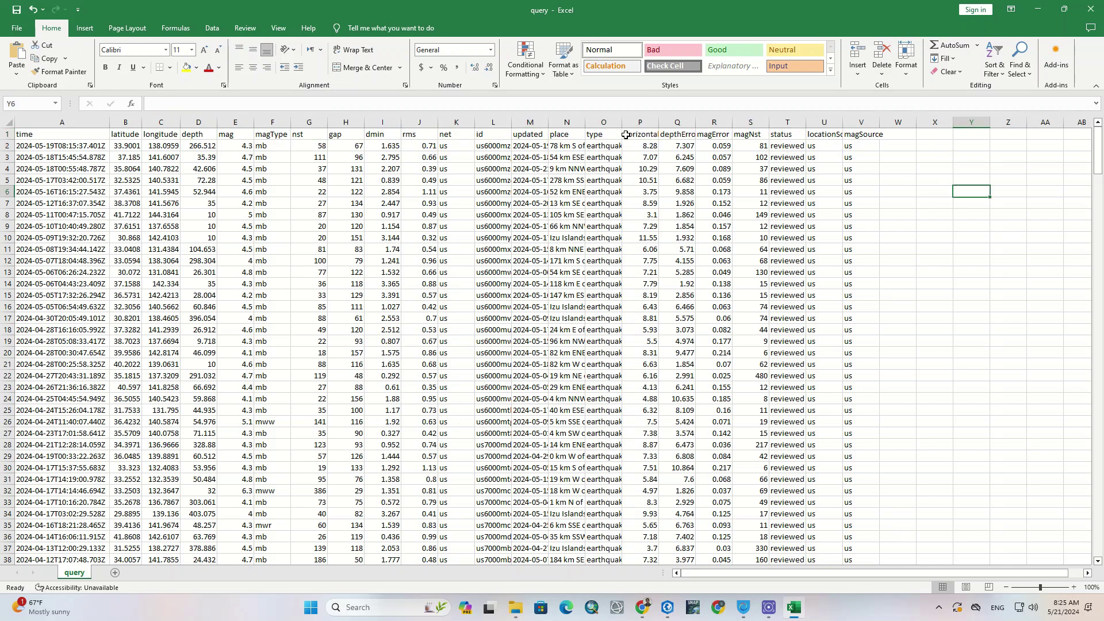
pyautogui.moveTo(622, 122); pyautogui.dragTo(547, 122)
pyautogui.doubleClick(547, 122)
pyautogui.doubleClick(547, 122)
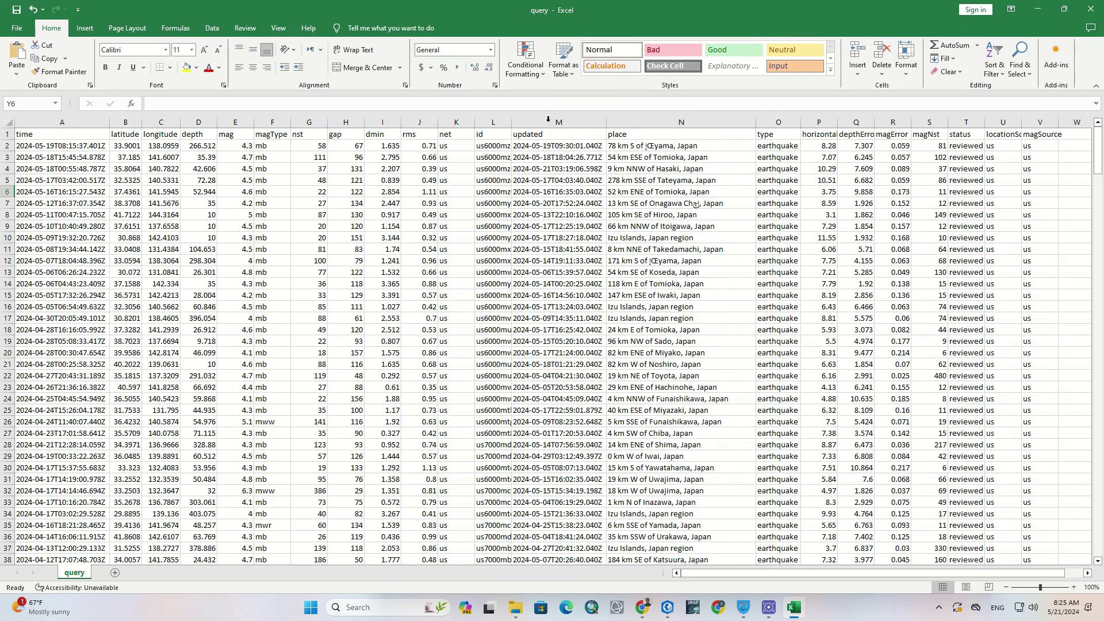
pyautogui.doubleClick(511, 122)
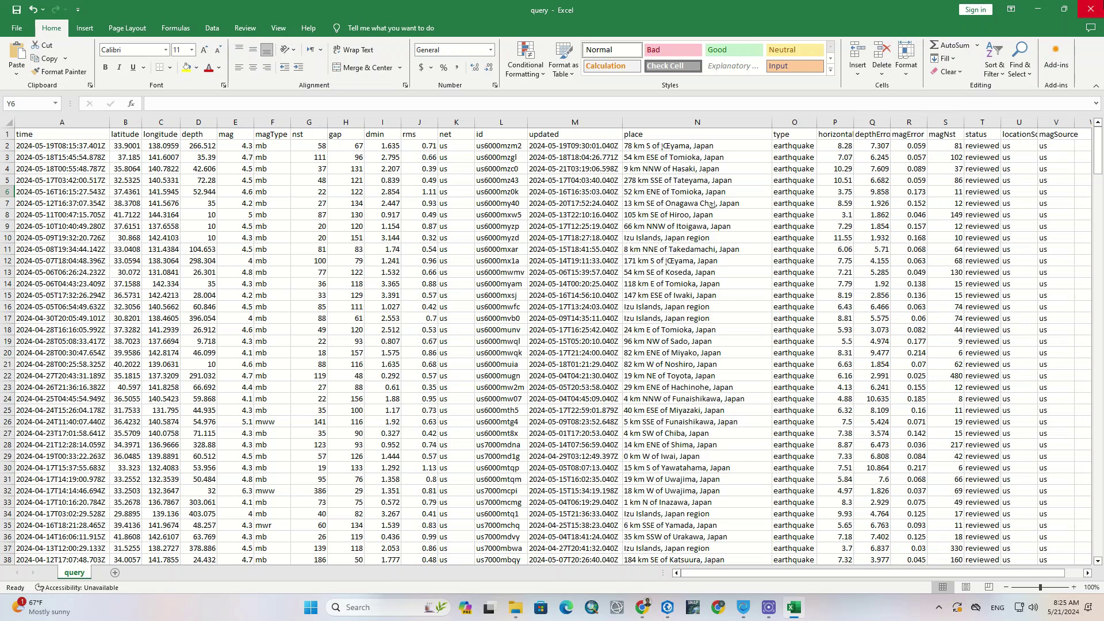
# - Close Excel, saving query.csv as CSV and replacing the existing file
pyautogui.click(1090, 9)
pyautogui.click(524, 356)
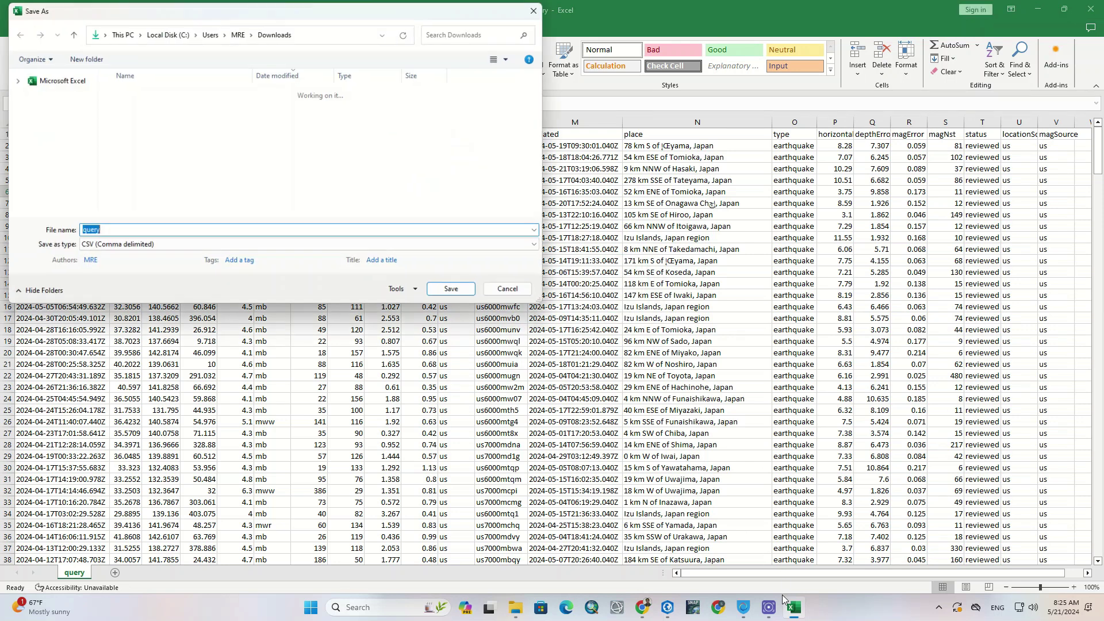
pyautogui.click(454, 292)
pyautogui.click(630, 371)
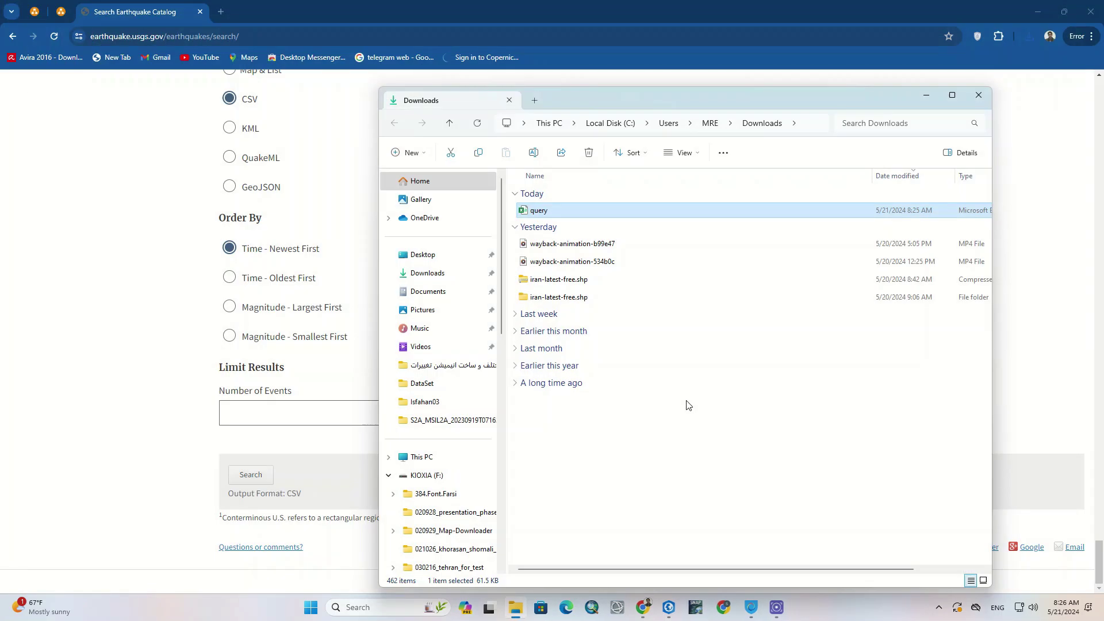
pyautogui.click(927, 95)
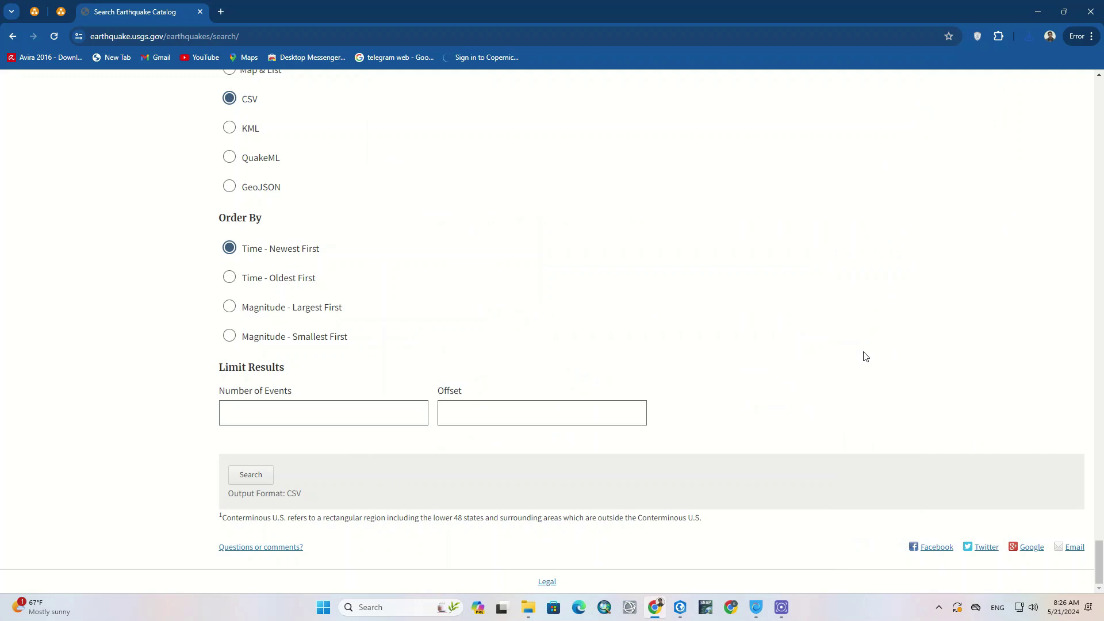
# - Launch the XY Table To Point tool from Add Data's XY Point Data option
pyautogui.click(679, 611)
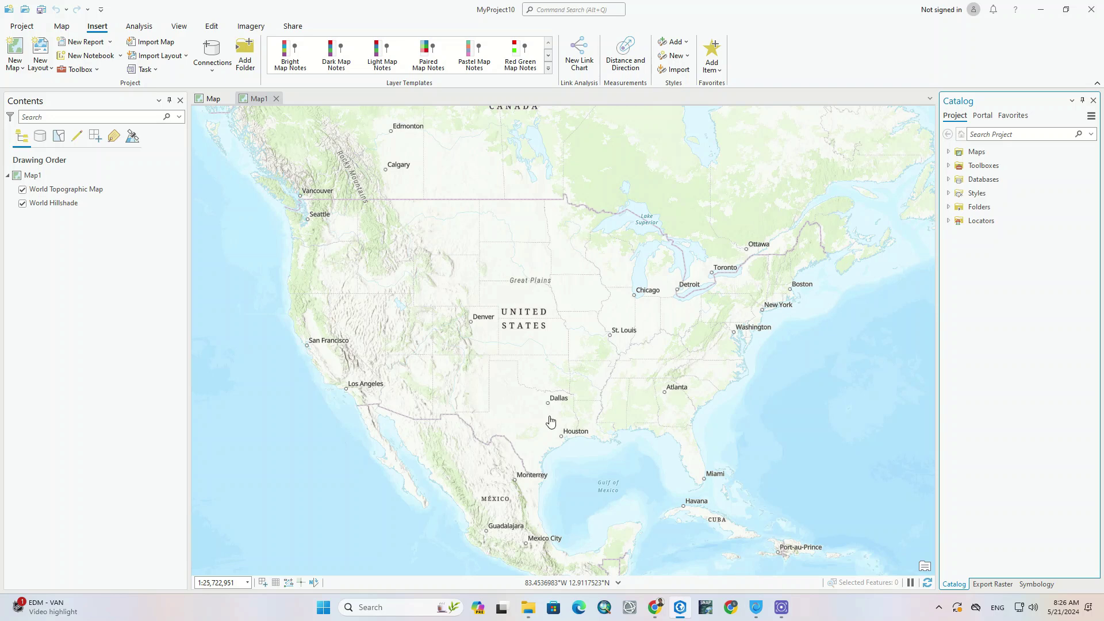
pyautogui.click(63, 29)
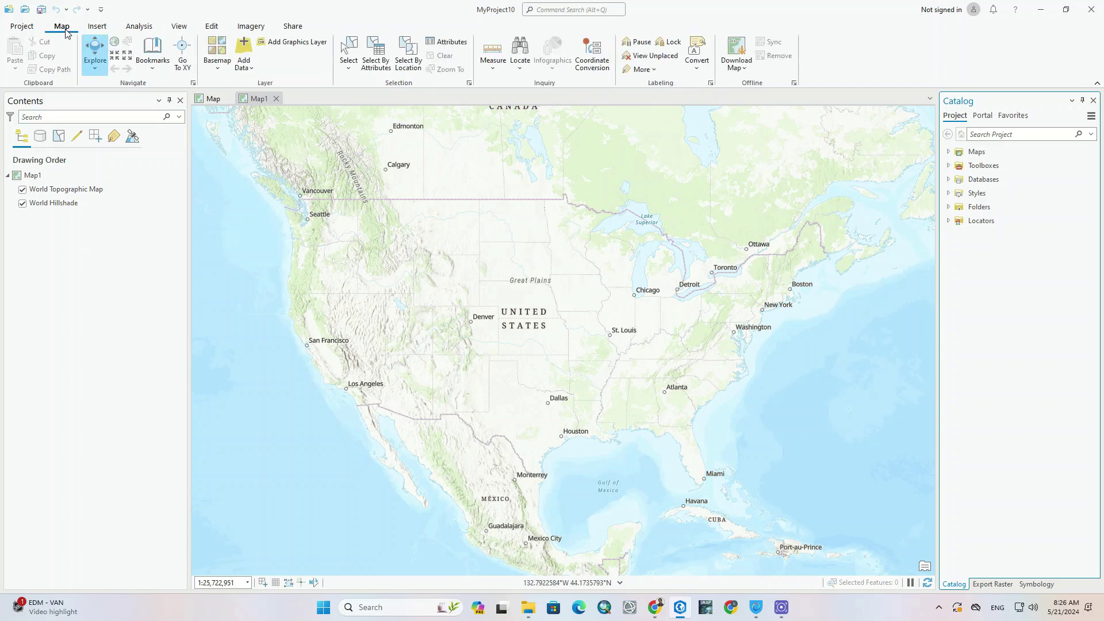
pyautogui.click(249, 69)
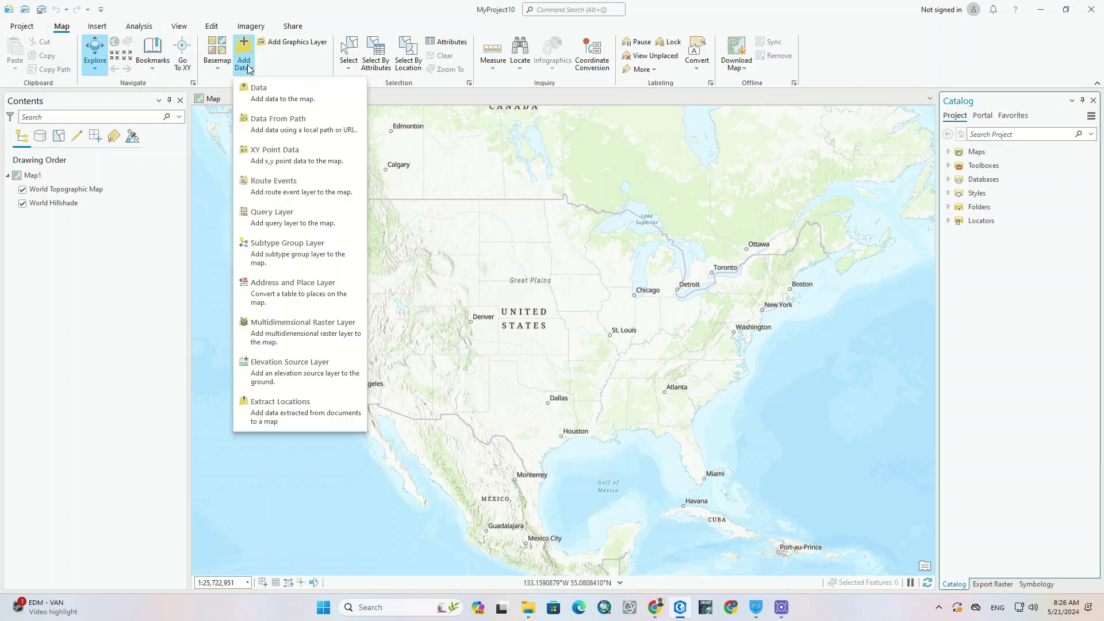
pyautogui.click(324, 155)
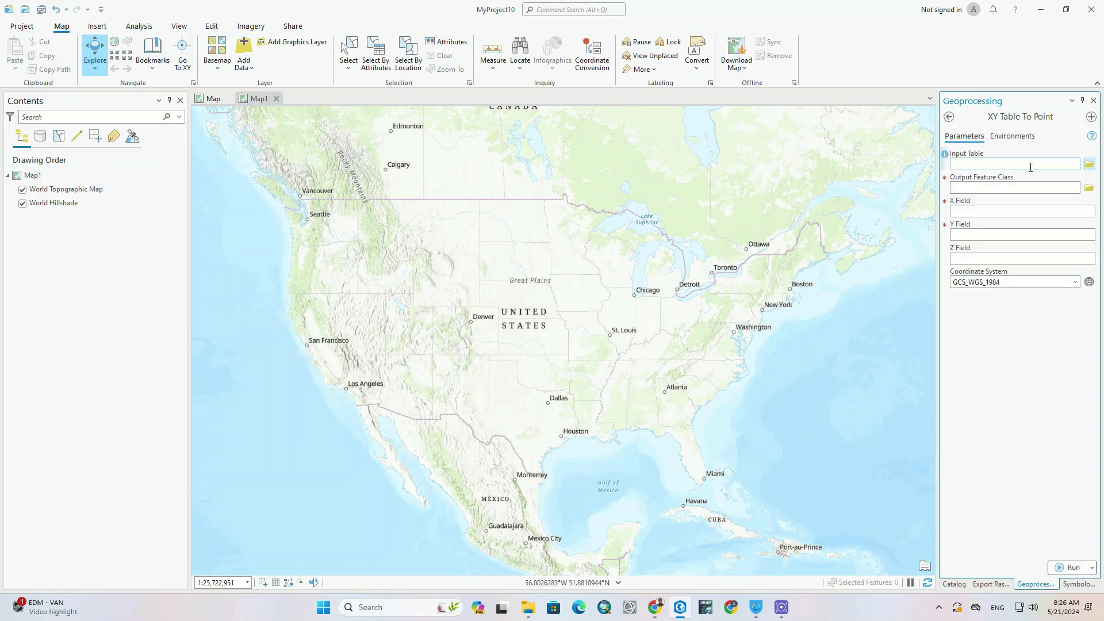
# - Choose query.csv as the input table and confirm the GCS_WGS_1984 coordinate system
pyautogui.click(1089, 165)
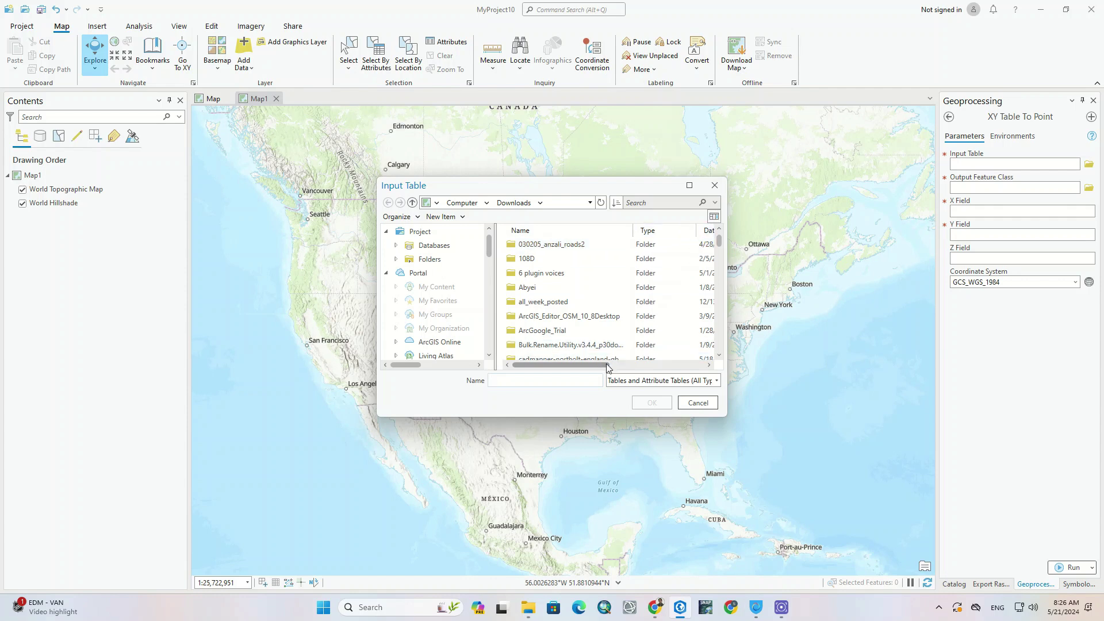
pyautogui.moveTo(561, 365)
pyautogui.mouseDown()
pyautogui.moveTo(585, 365)
pyautogui.moveTo(545, 366)
pyautogui.mouseUp()
pyautogui.click(670, 235)
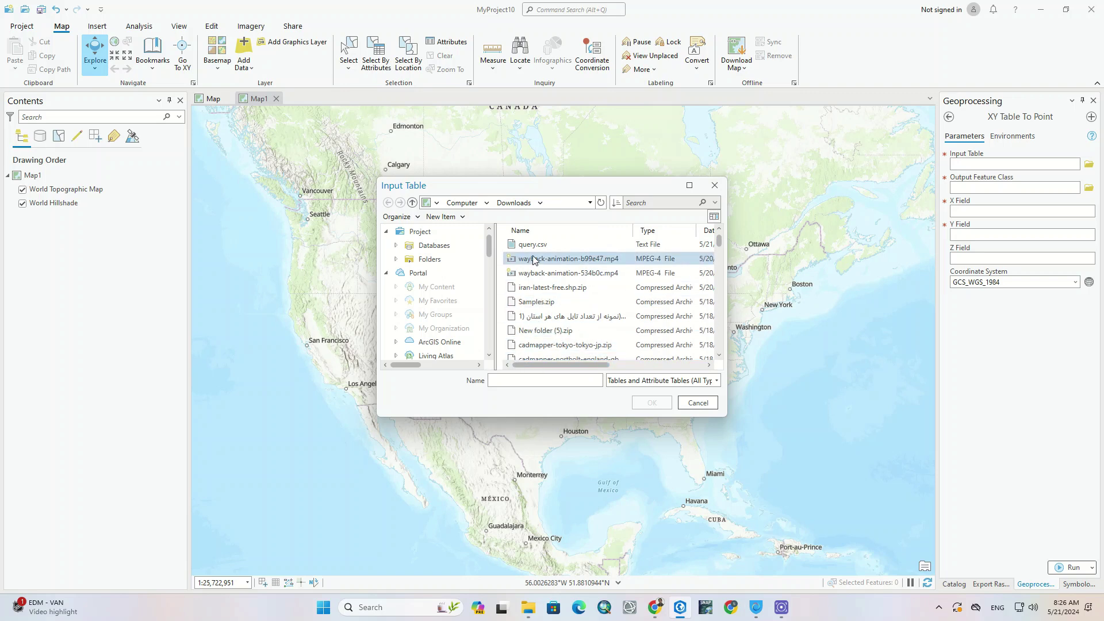
pyautogui.doubleClick(567, 243)
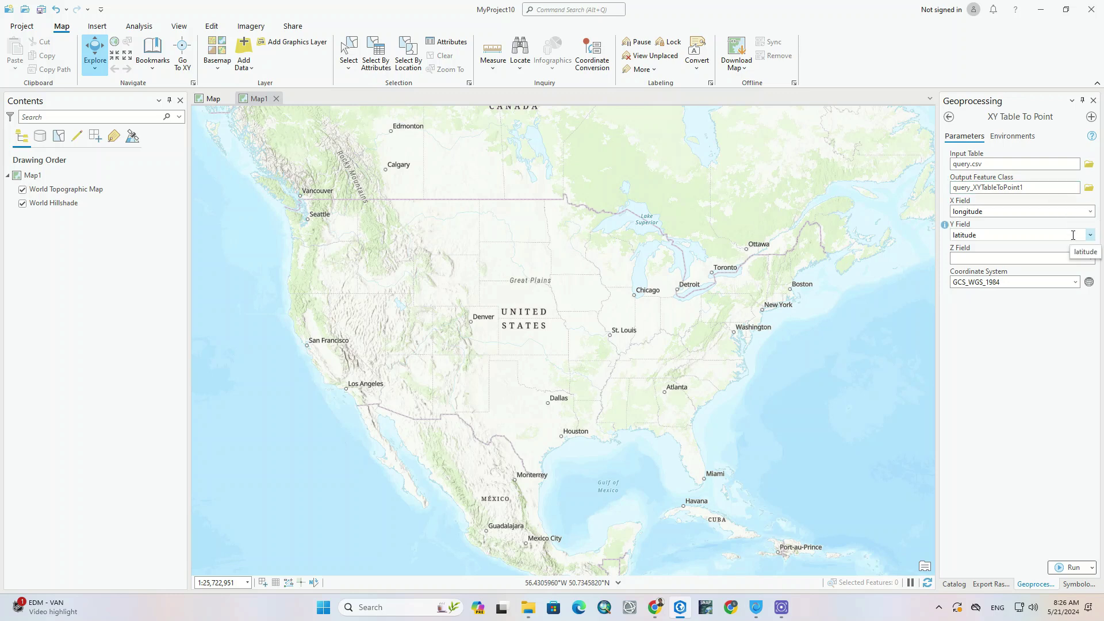
pyautogui.click(1076, 282)
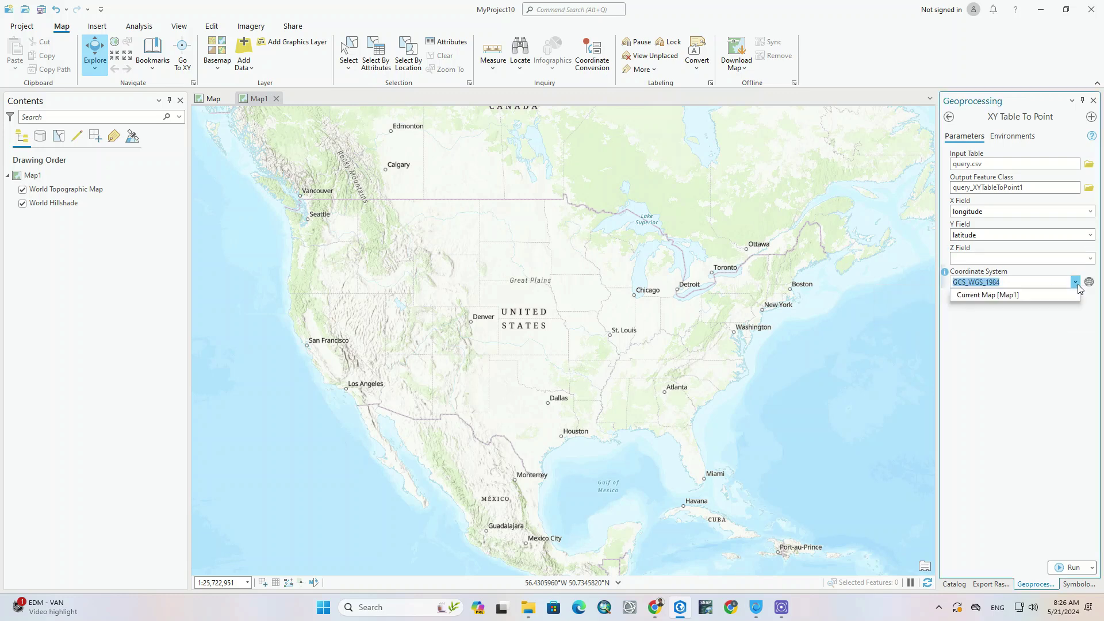
pyautogui.click(1088, 282)
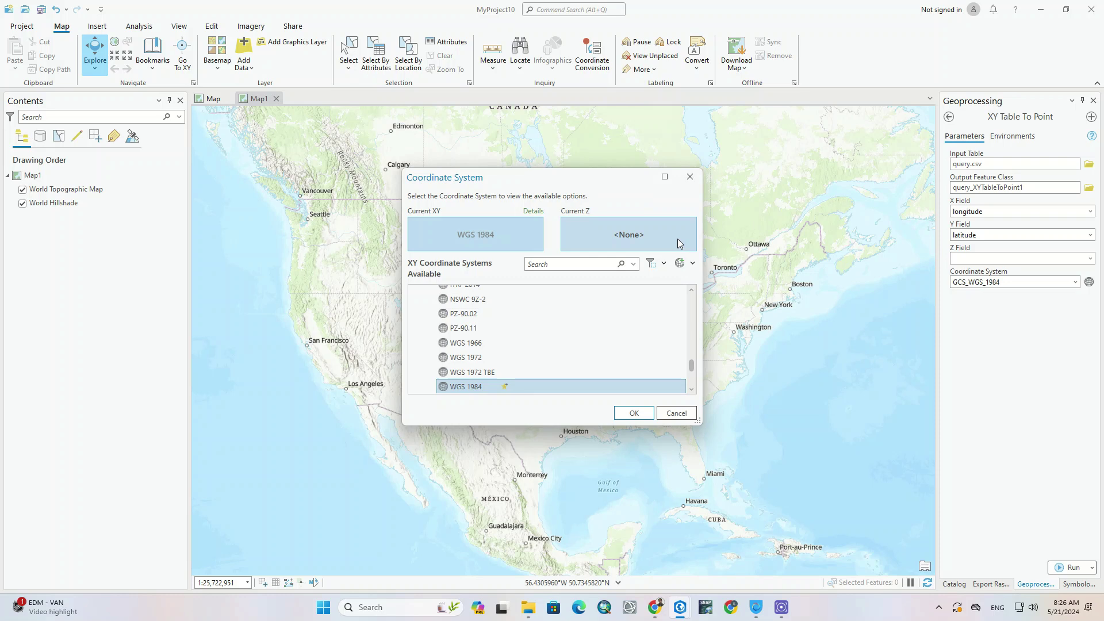
pyautogui.click(689, 177)
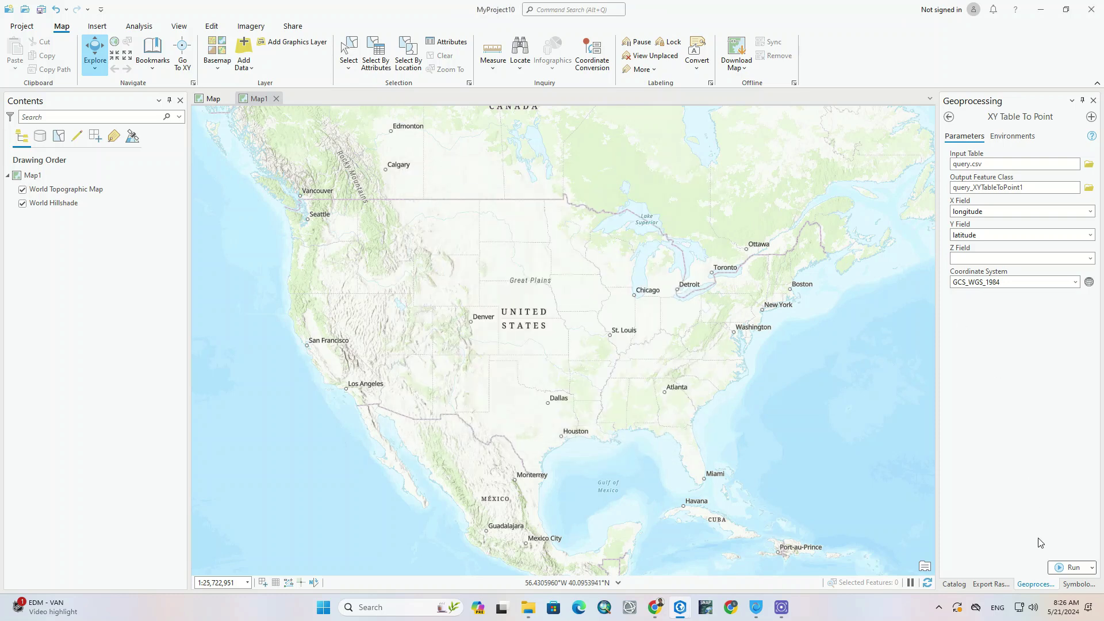
# - Run XY Table To Point to create query_XYTableToPoint1 and recenter the map on Japan's earthquake points
pyautogui.click(1073, 567)
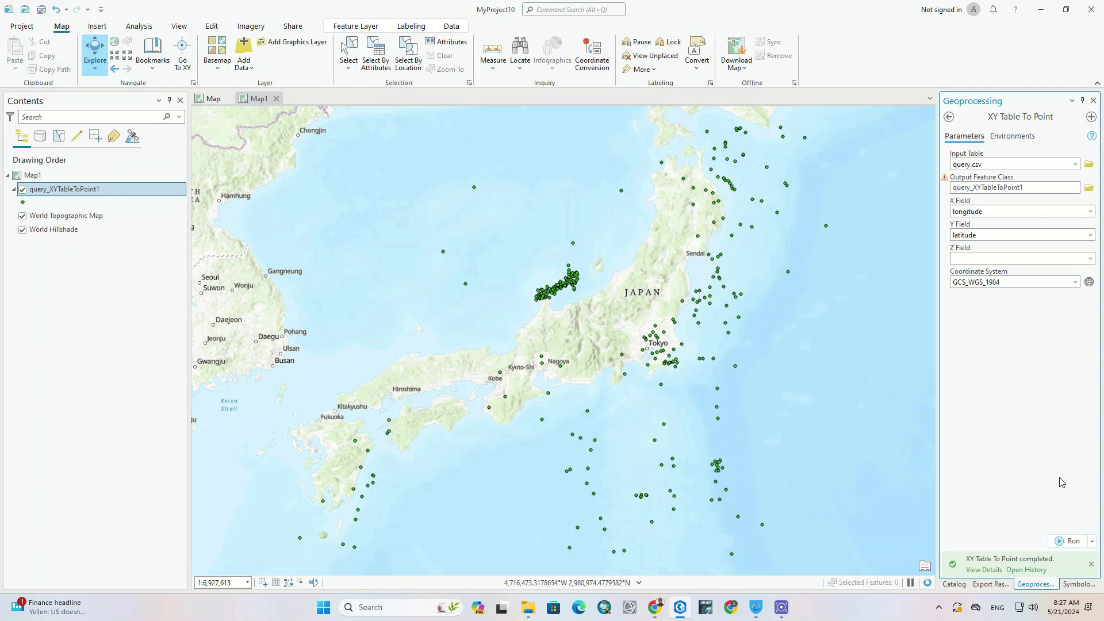
pyautogui.click(23, 189)
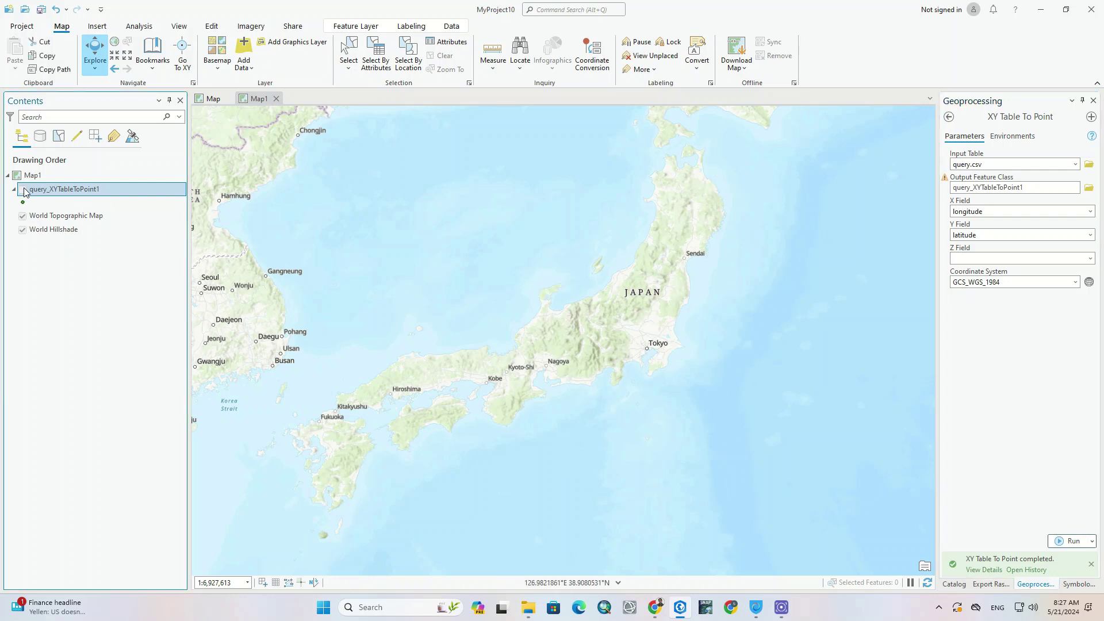
pyautogui.click(23, 190)
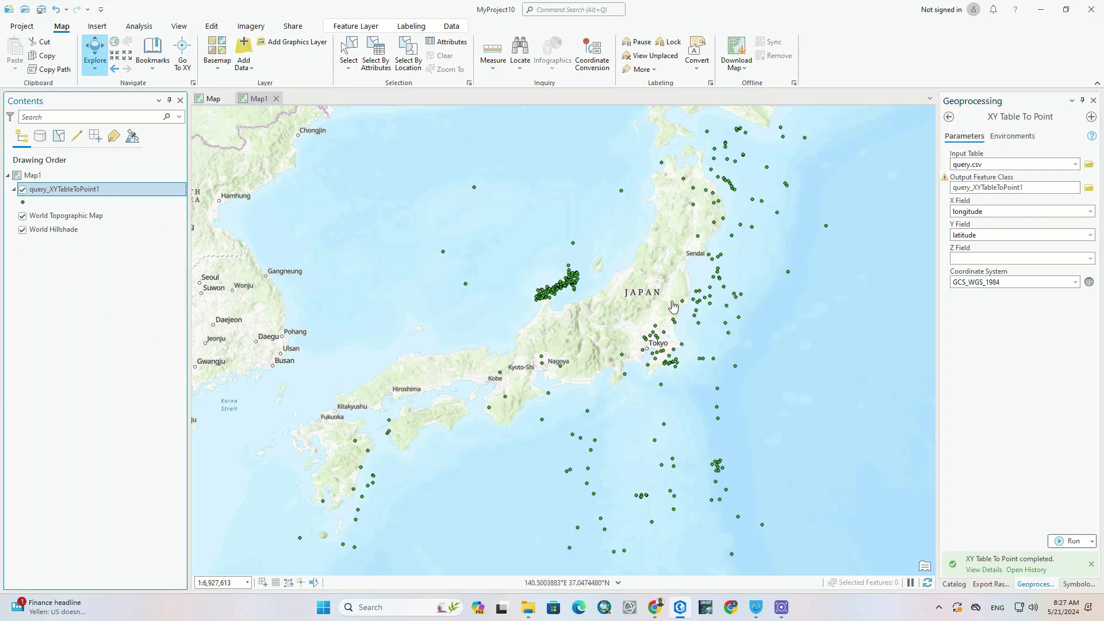
pyautogui.scroll(-1, 673, 308)
pyautogui.scroll(1, 632, 296)
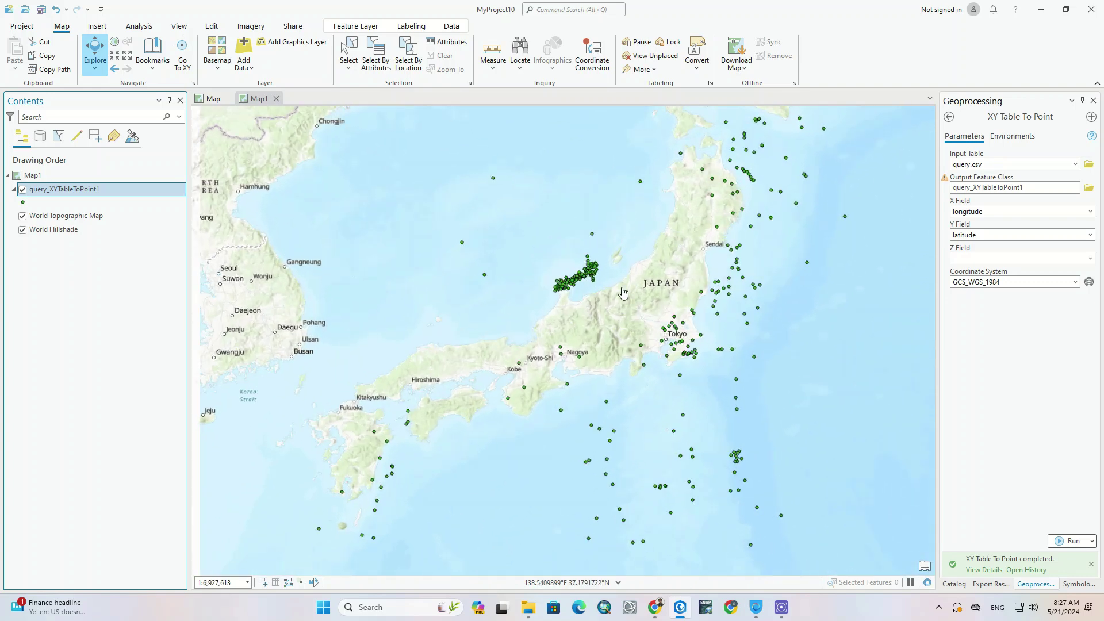
pyautogui.moveTo(622, 293)
pyautogui.mouseDown()
pyautogui.moveTo(615, 359)
pyautogui.moveTo(631, 300)
pyautogui.mouseUp()
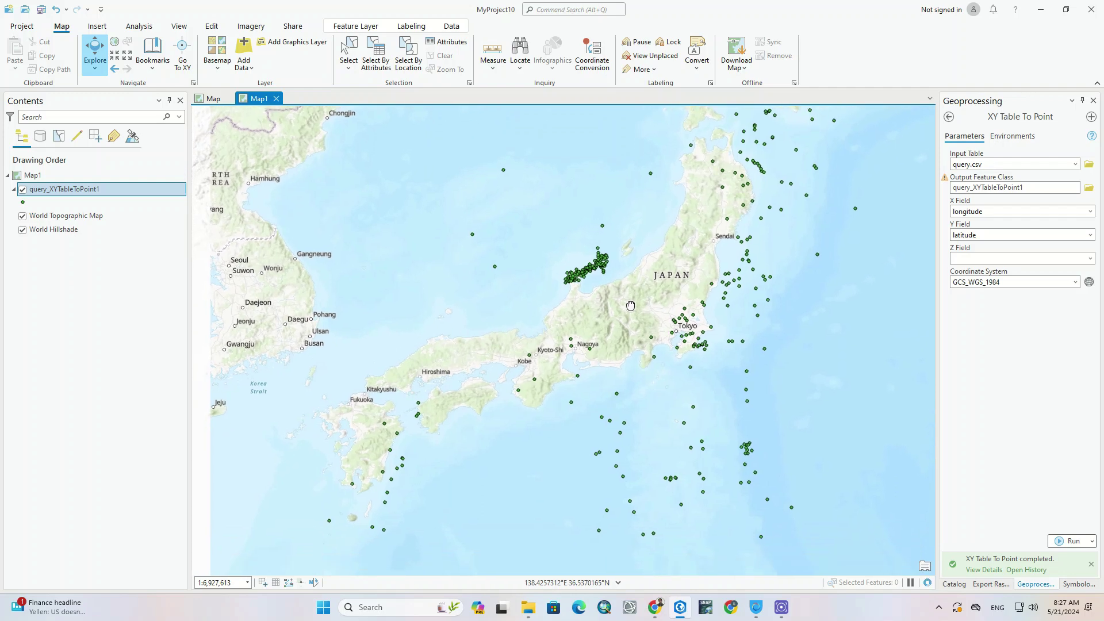
# - Open the attribute table of the query_XYTableToPoint1 layer
pyautogui.rightClick(130, 193)
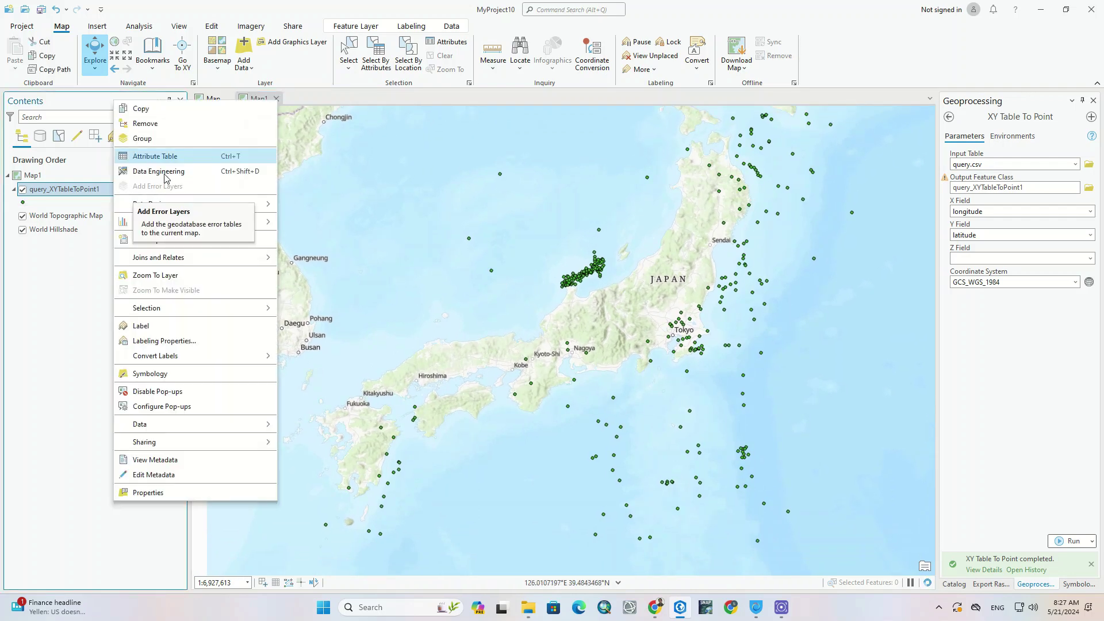
pyautogui.click(208, 157)
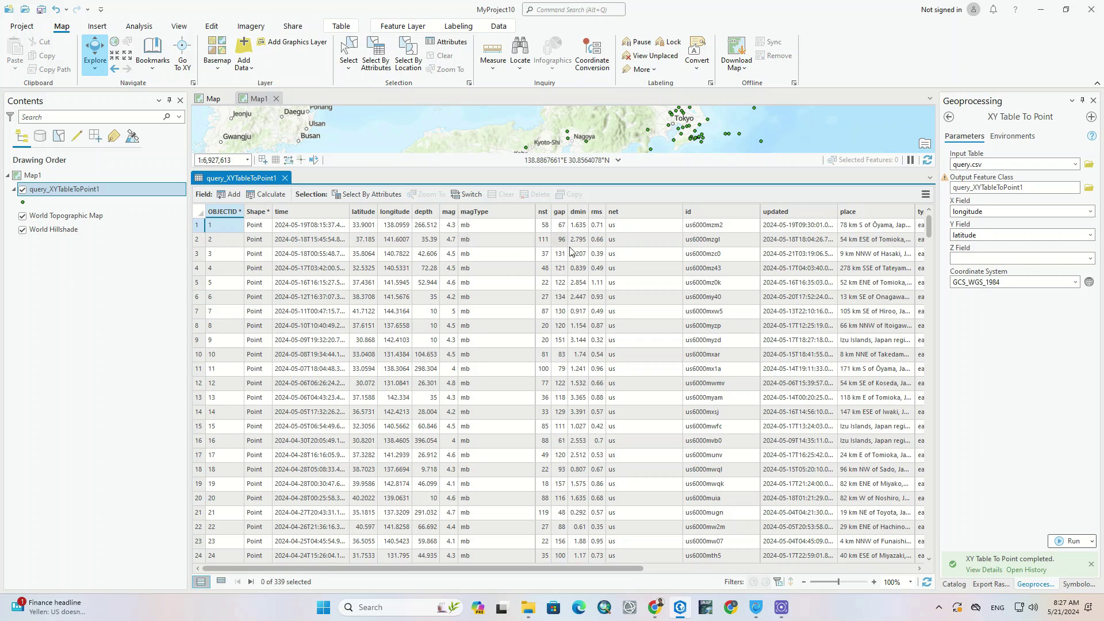
pyautogui.moveTo(633, 568); pyautogui.dragTo(920, 568)
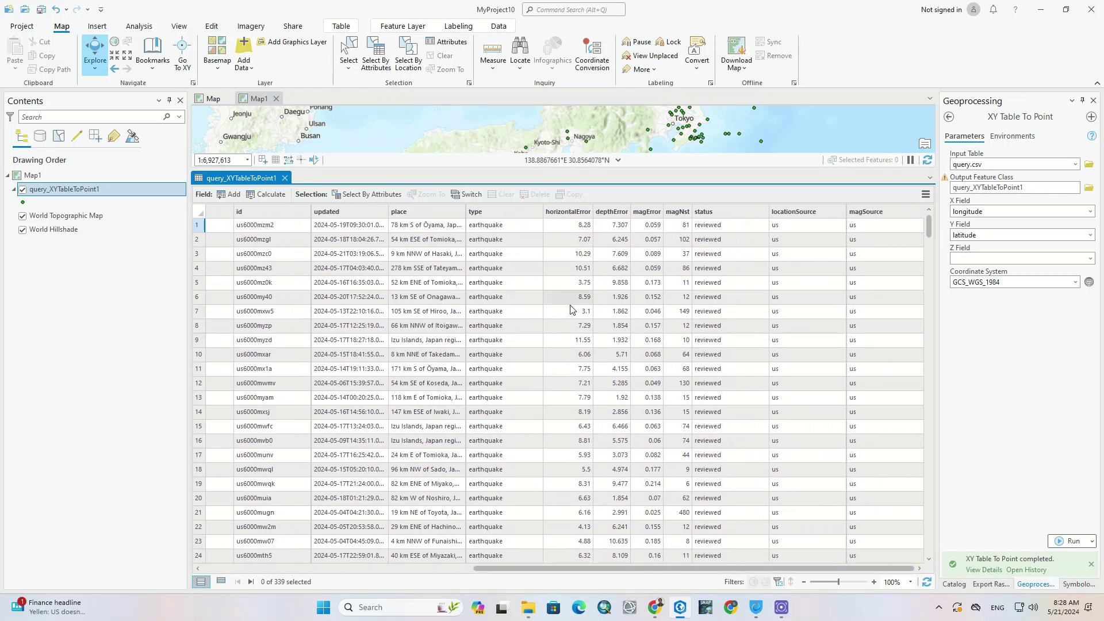
# - Autofit the place column to show full locations and enlarge the map above the table
pyautogui.doubleClick(464, 211)
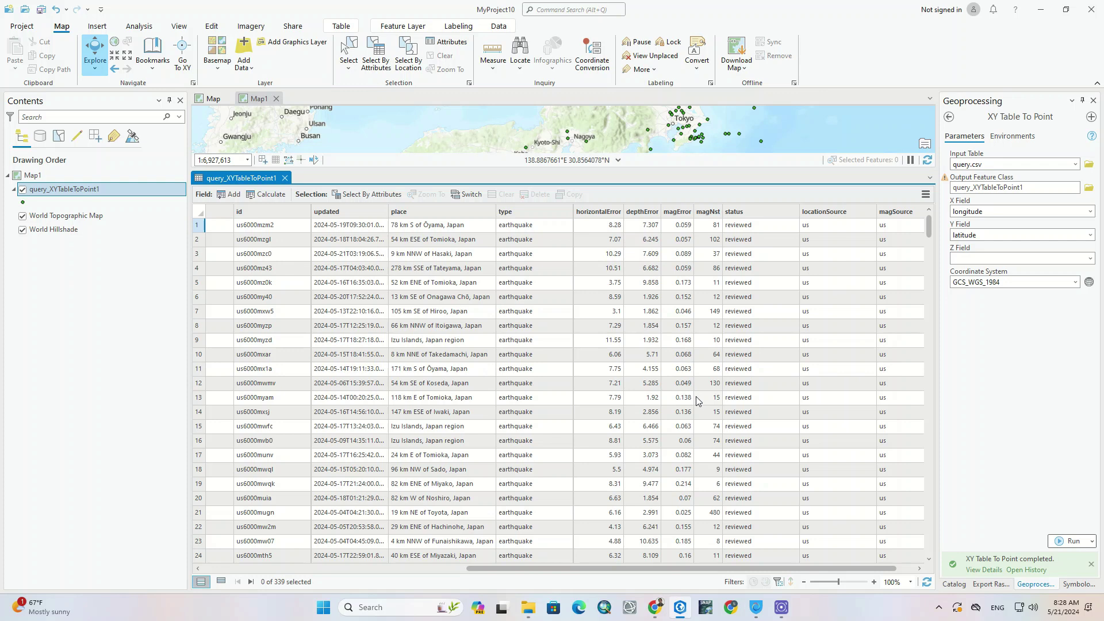
pyautogui.scroll(-14, 696, 401)
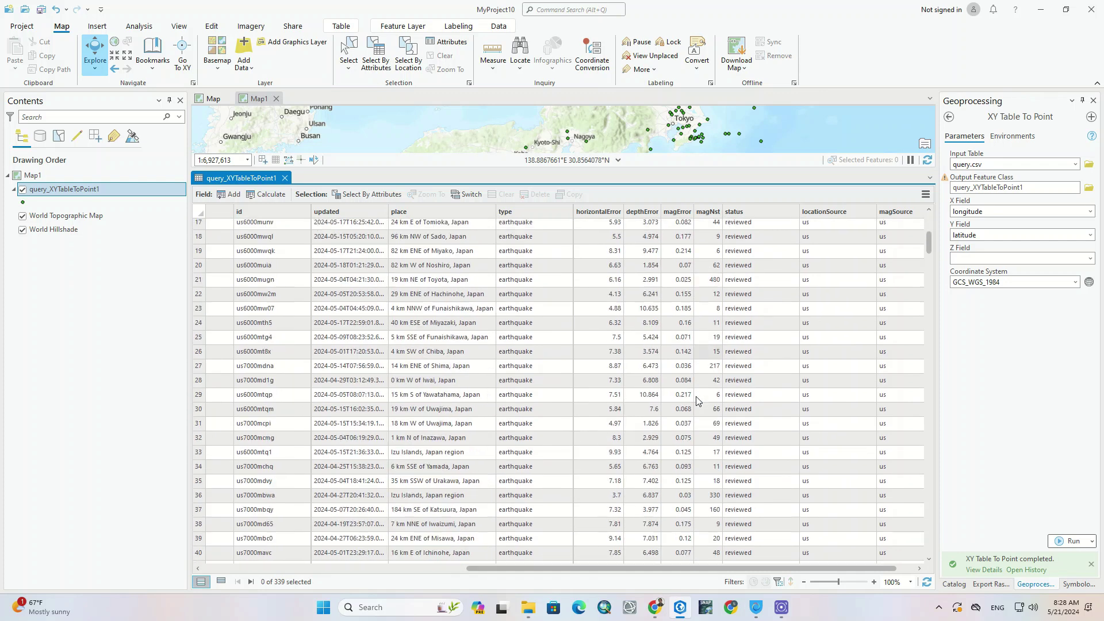
pyautogui.scroll(2, 697, 401)
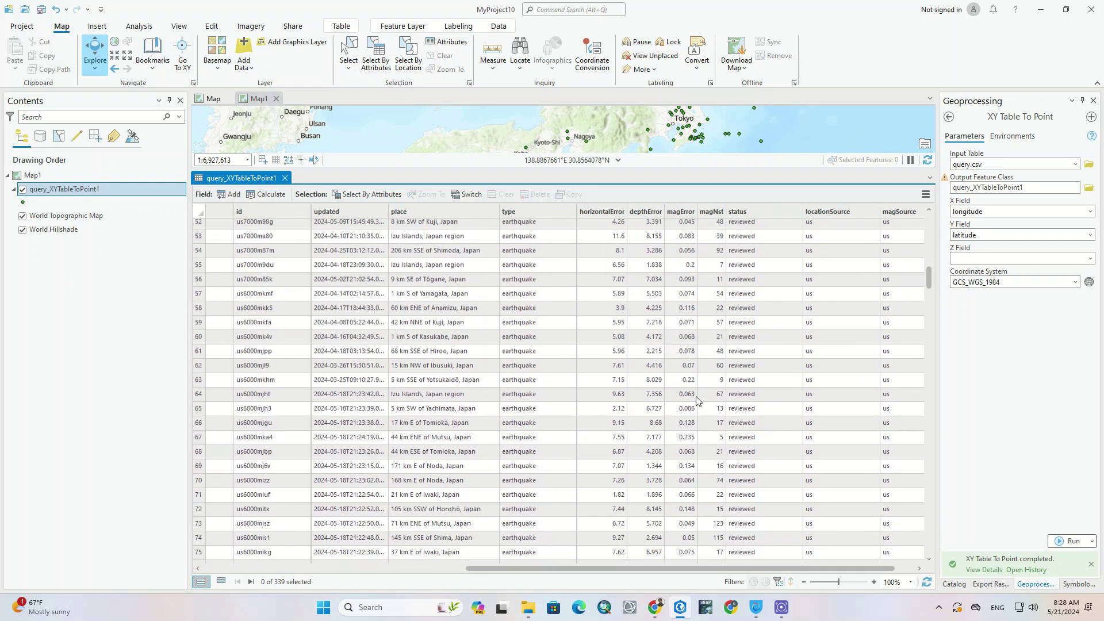
pyautogui.scroll(8, 696, 400)
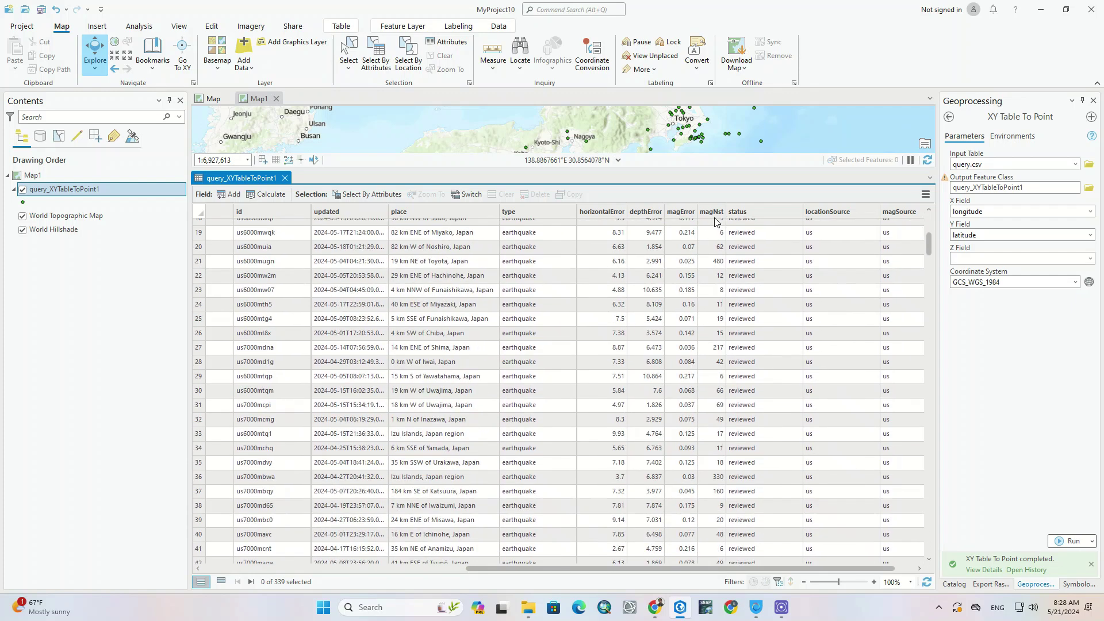
pyautogui.moveTo(929, 244); pyautogui.dragTo(929, 224)
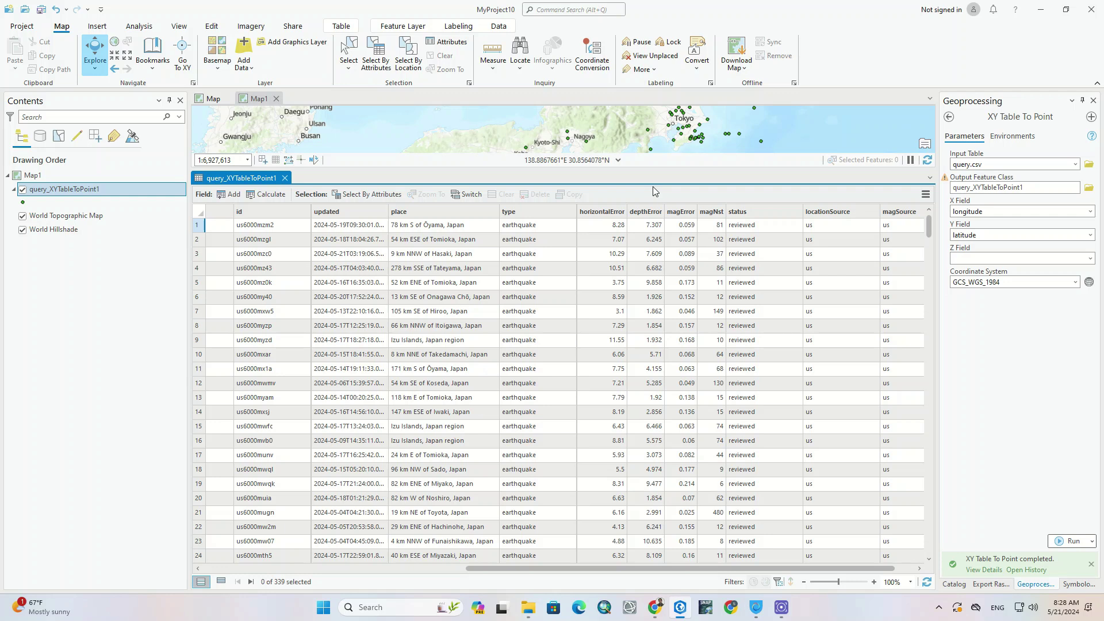
pyautogui.moveTo(651, 168); pyautogui.dragTo(642, 315)
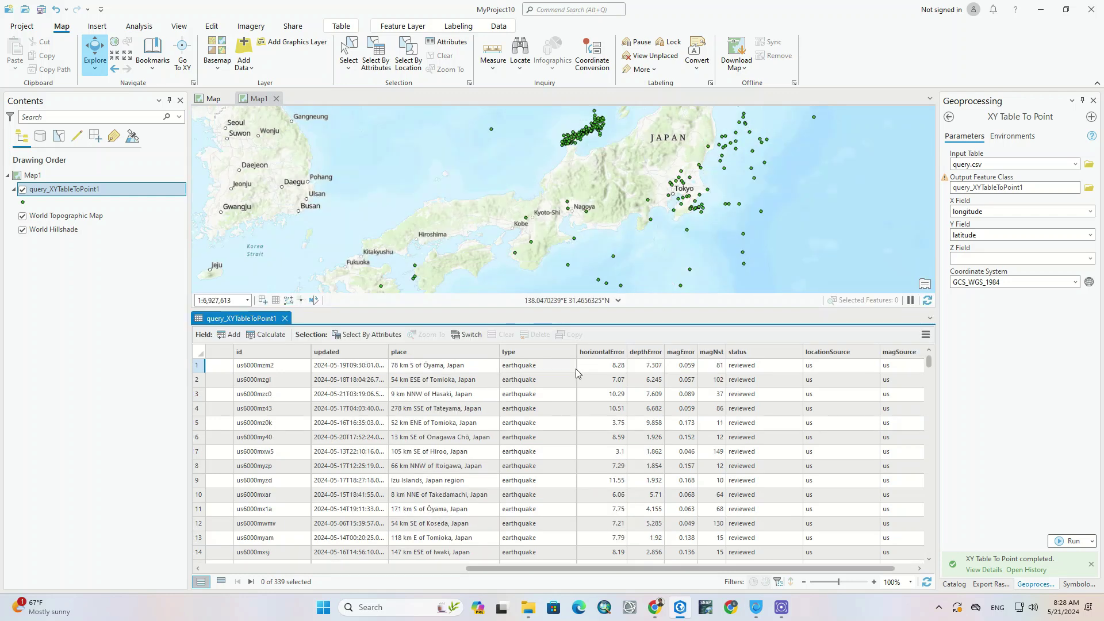